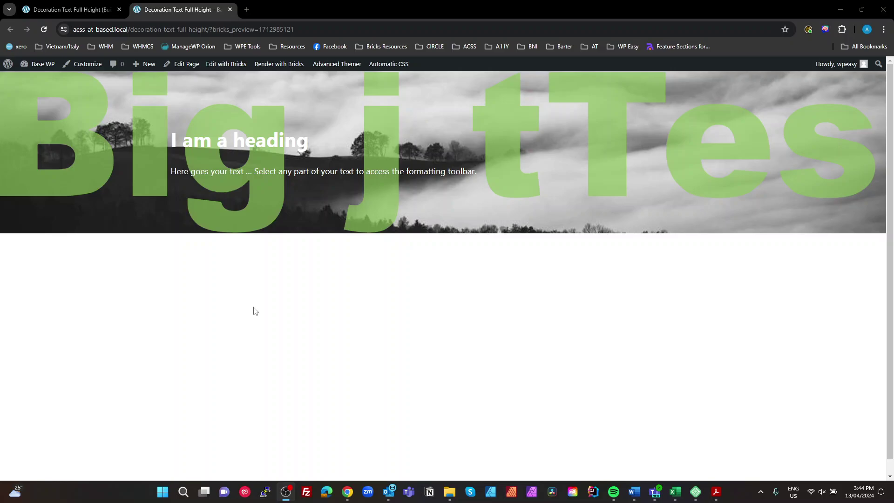
Inspect the hero section in Chrome DevTools and give it an inline height of 500px.
left_click(249, 337)
key("ctrl+shift+c")
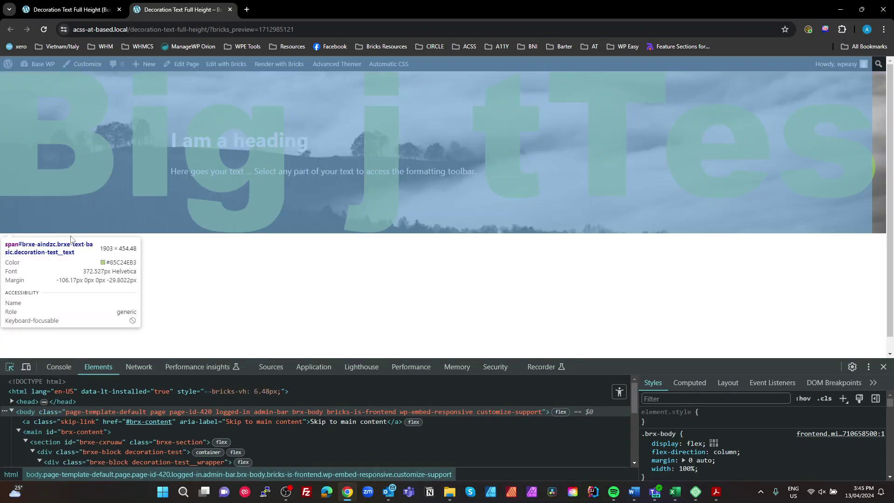
left_click(73, 237)
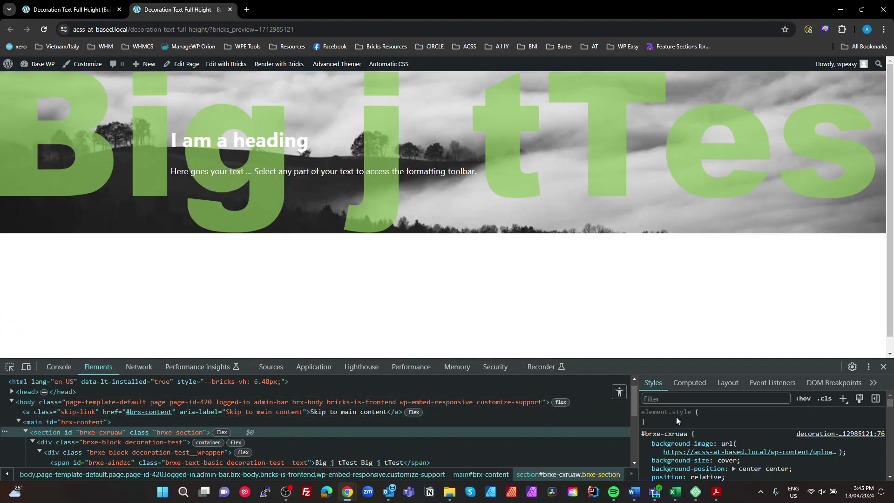
left_click(676, 417)
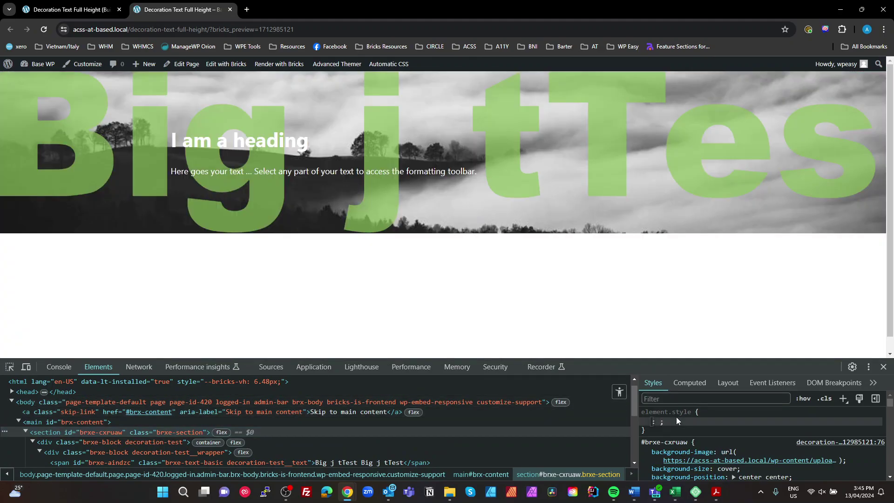
type("height")
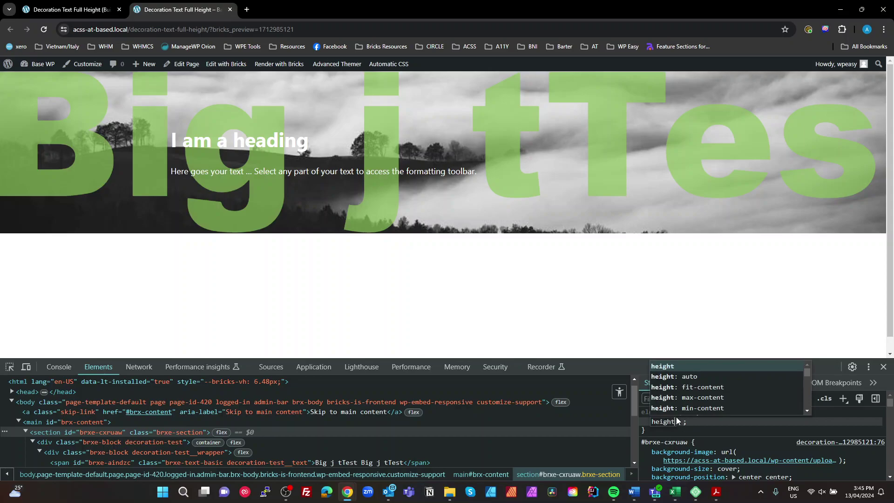
key("Tab")
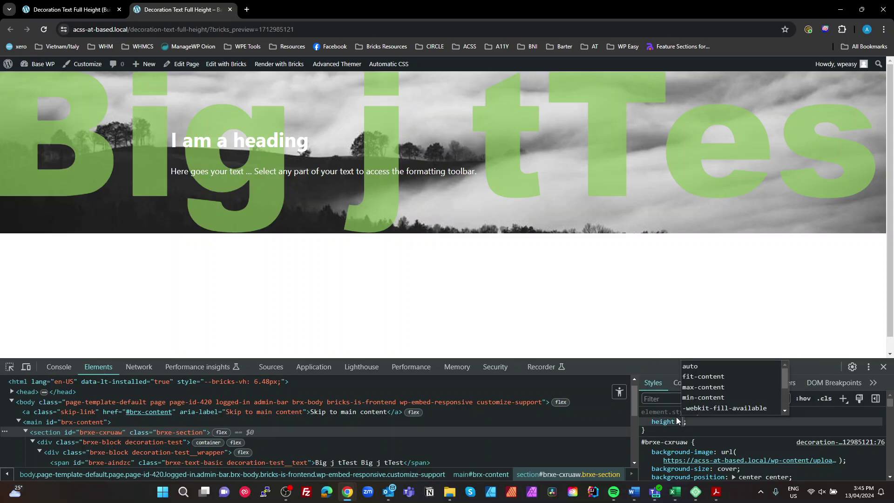
type("500px")
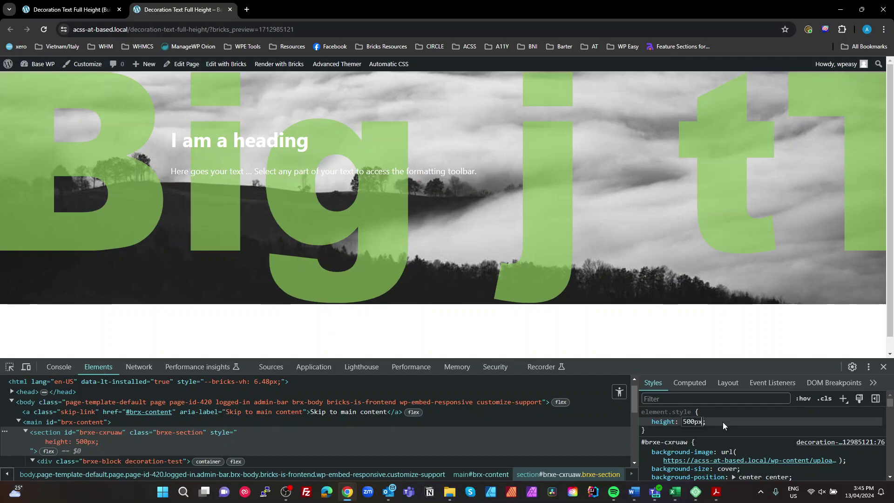
left_click(723, 421)
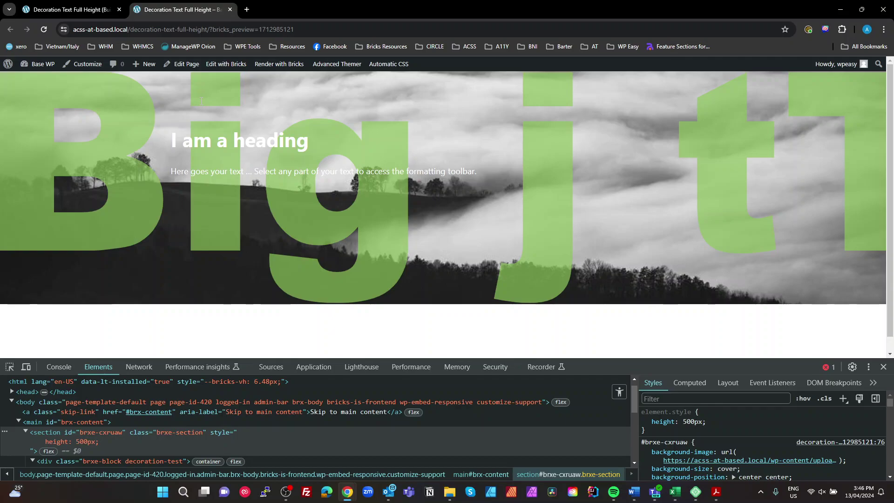
Select the hero Section in the builder and review its background style settings.
left_click(65, 9)
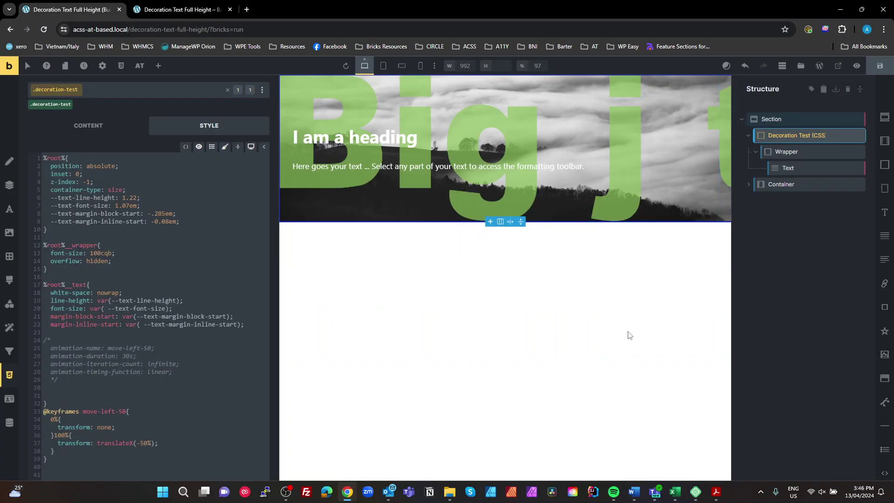
left_click(810, 279)
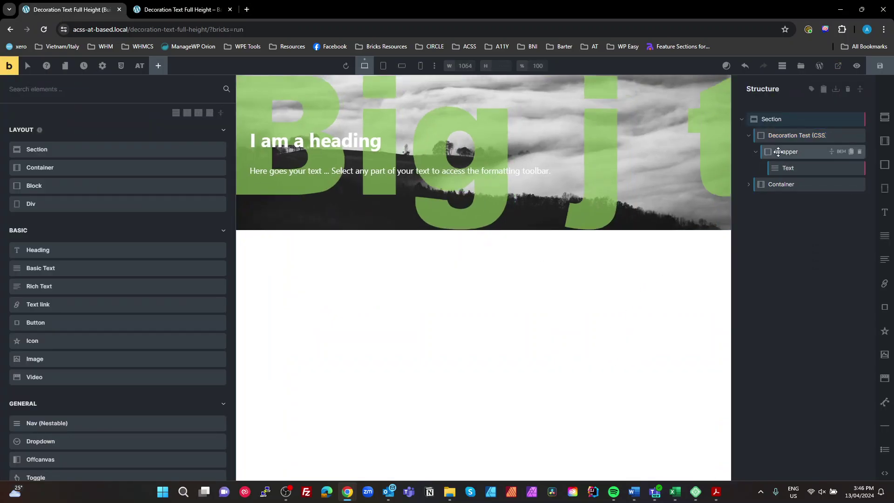
left_click(775, 120)
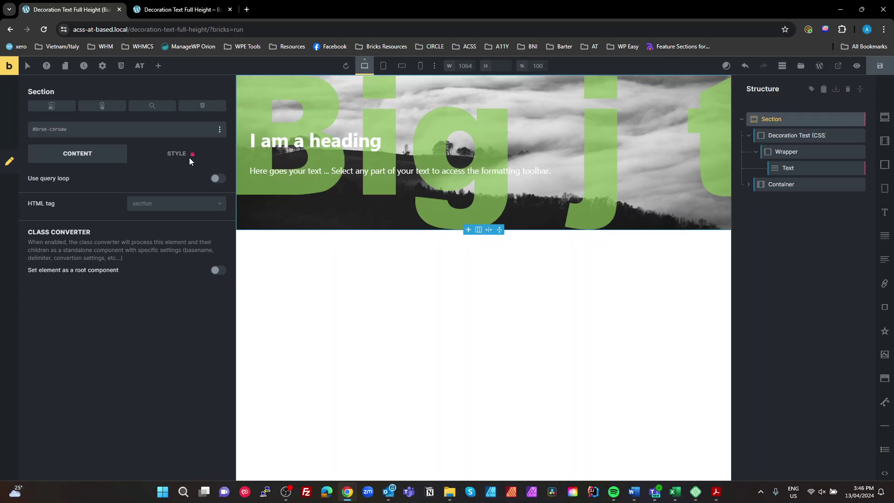
left_click(189, 158)
left_click(8, 233)
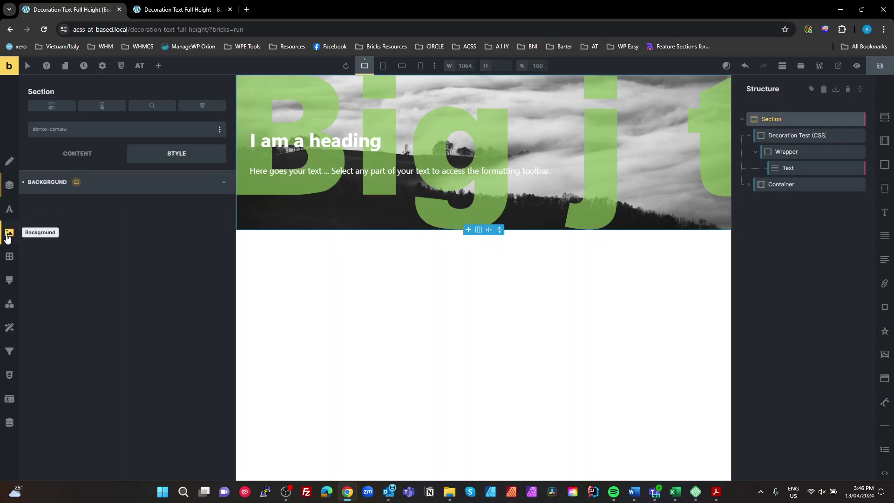
left_click(87, 187)
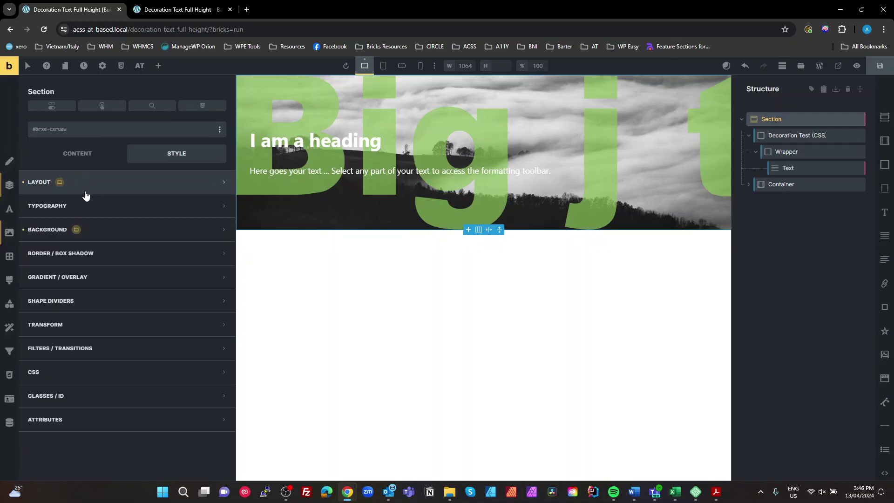
left_click(96, 231)
left_click(115, 188)
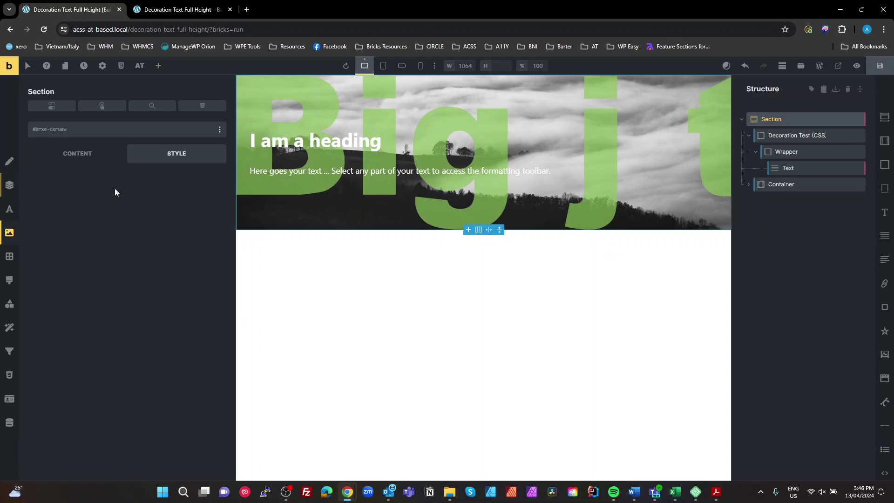
Look through the section's Layout options down to Misc, then select Decoration Test (CSS).
left_click(10, 185)
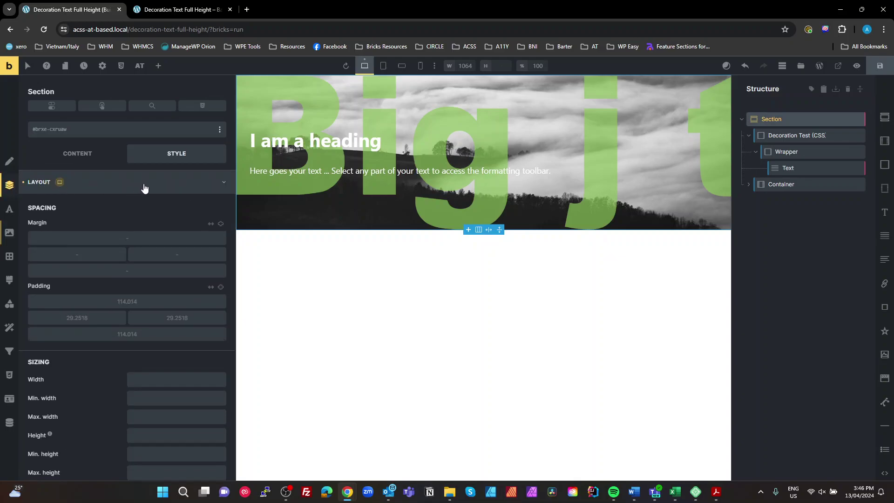
scroll(211, 324, "down", 5)
scroll(175, 305, "down", 5)
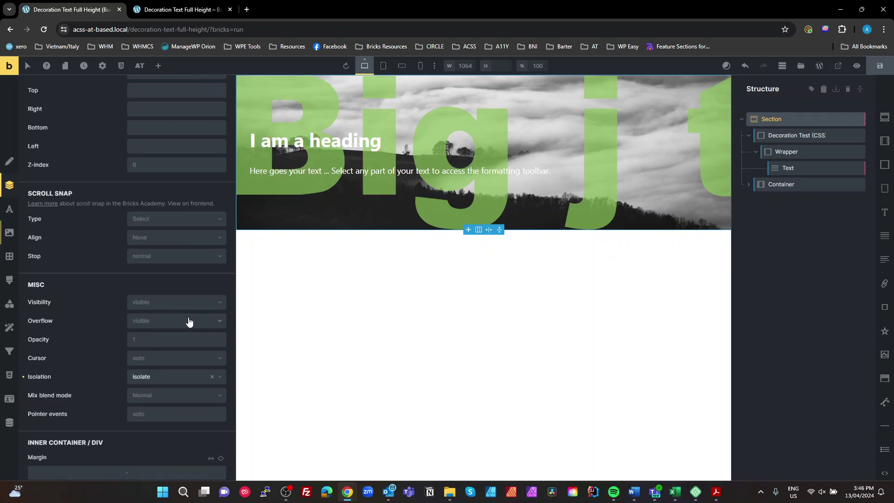
left_click(765, 135)
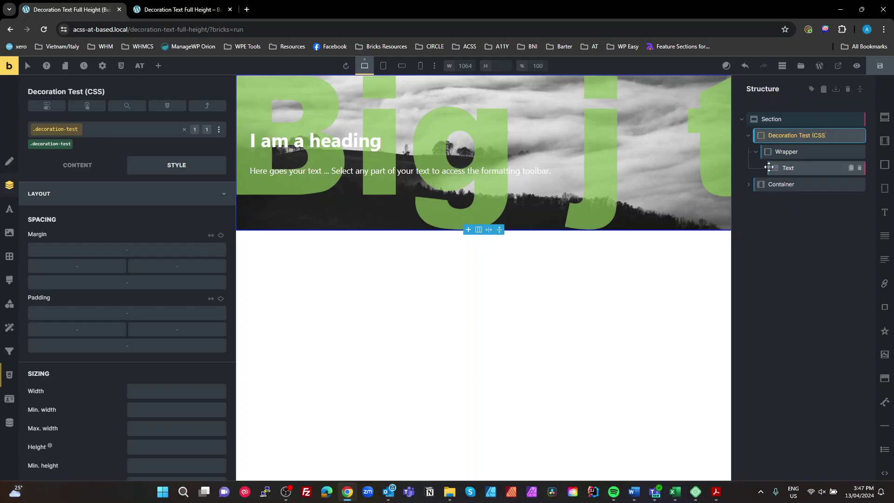
Activate decoration-test__wrapper on the Wrapper and decoration-test__text on the Text element.
left_click(786, 151)
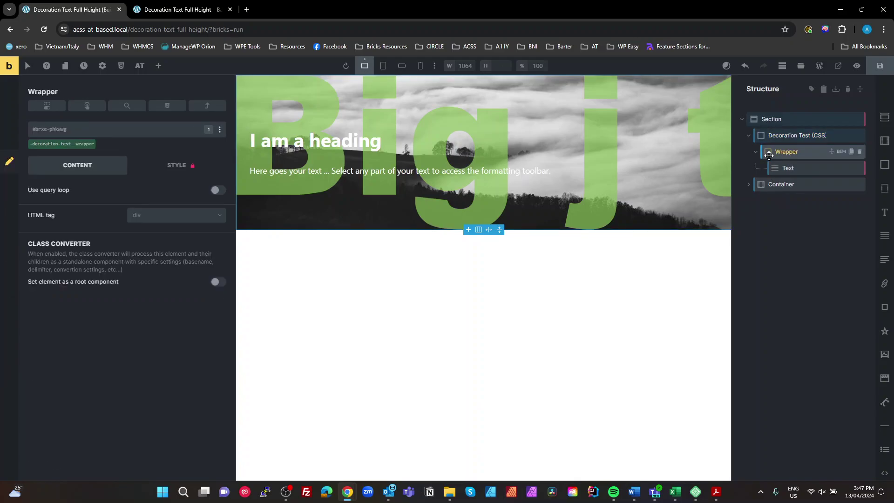
left_click(80, 146)
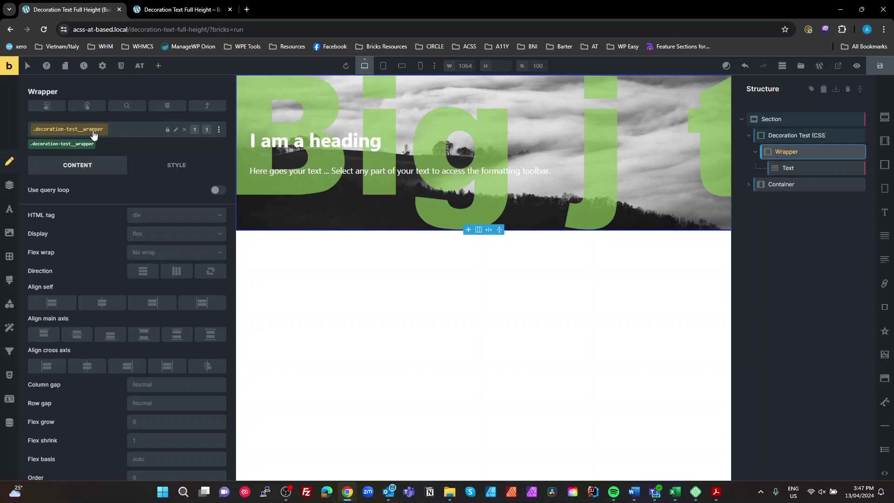
left_click(789, 168)
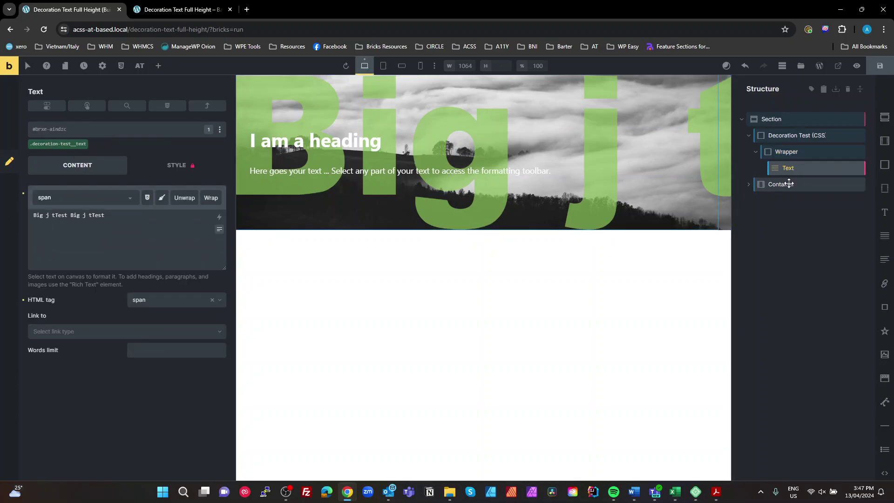
left_click(72, 147)
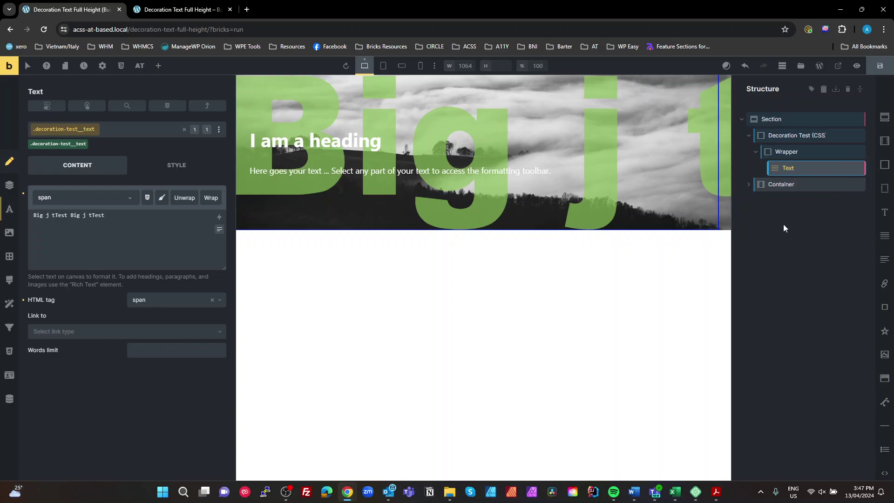
left_click(779, 184)
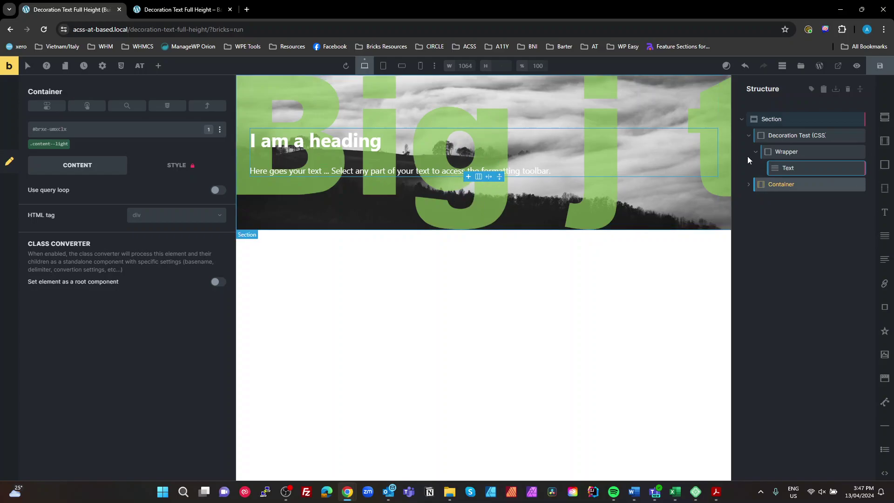
Duplicate the decoration Text twice for three copies, then save and reload the builder.
left_click(791, 169)
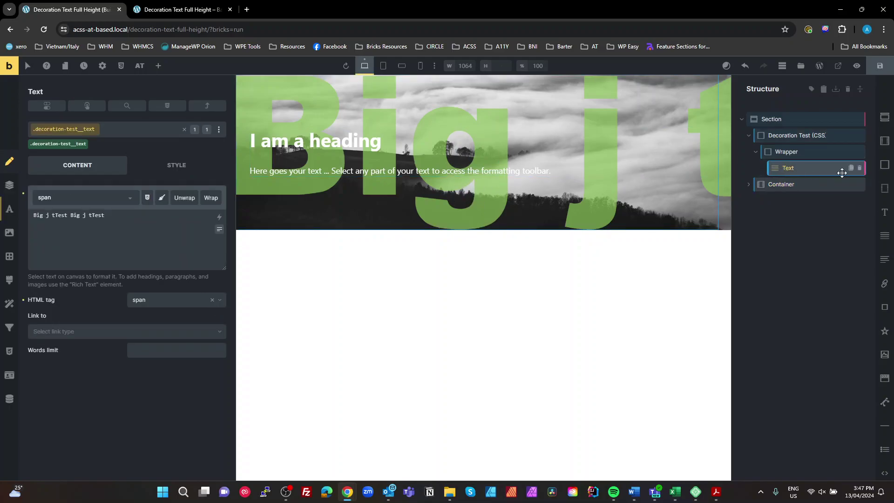
left_click(851, 168)
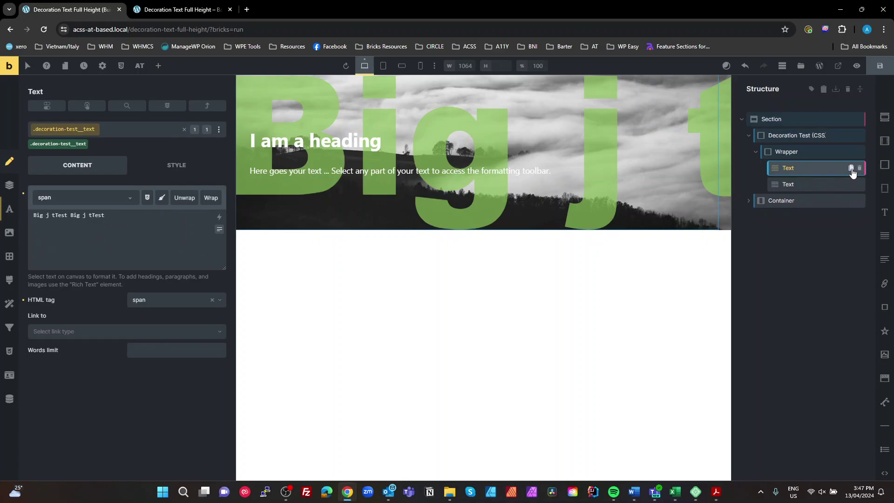
left_click(851, 168)
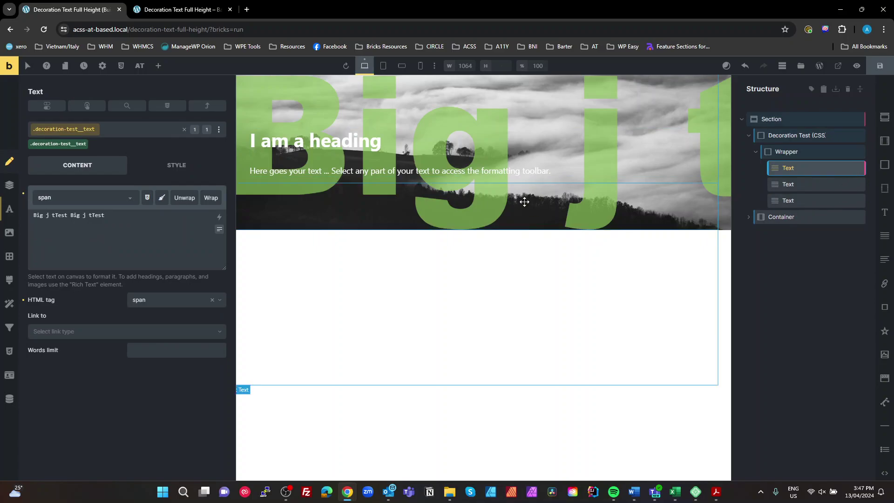
left_click(880, 66)
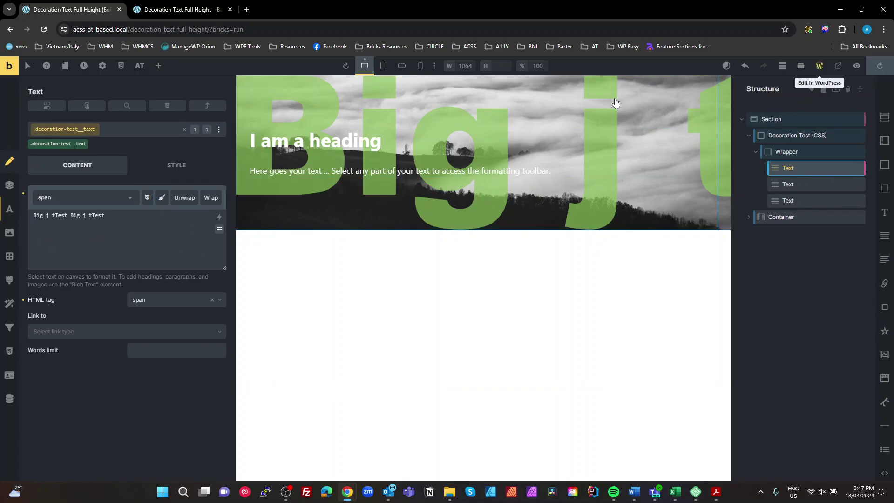
left_click(43, 30)
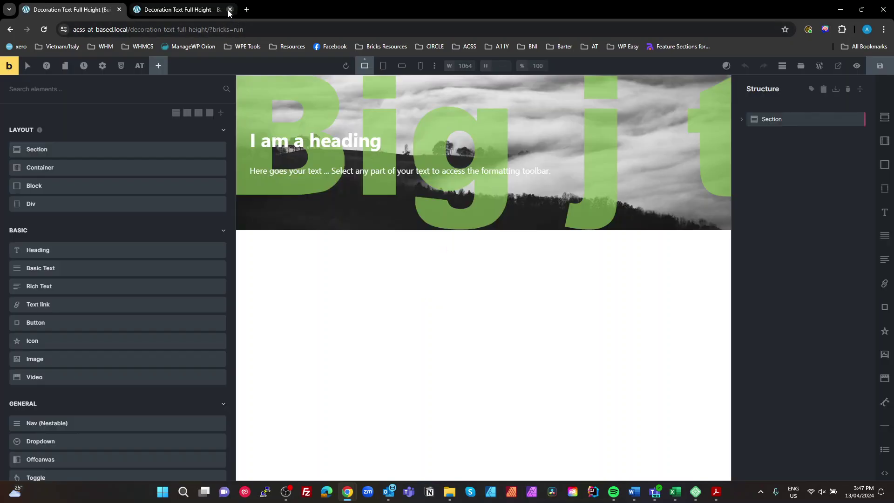
Delete the two extra Text copies inside Wrapper, leaving a single decoration Text.
left_click(229, 10)
left_click(419, 171)
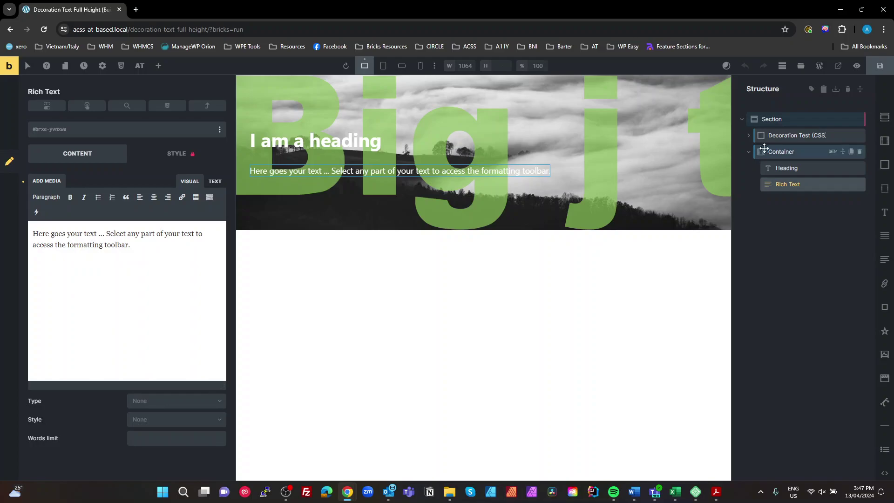
left_click(753, 136)
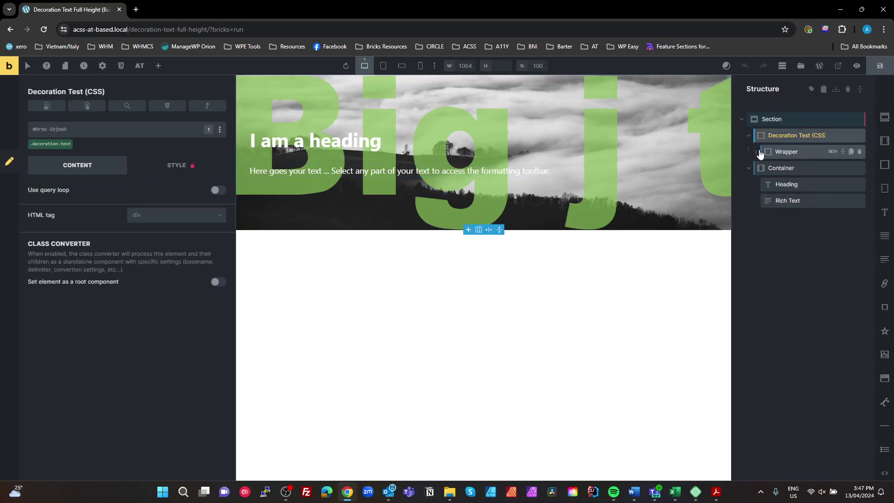
left_click(760, 153)
left_click(860, 185)
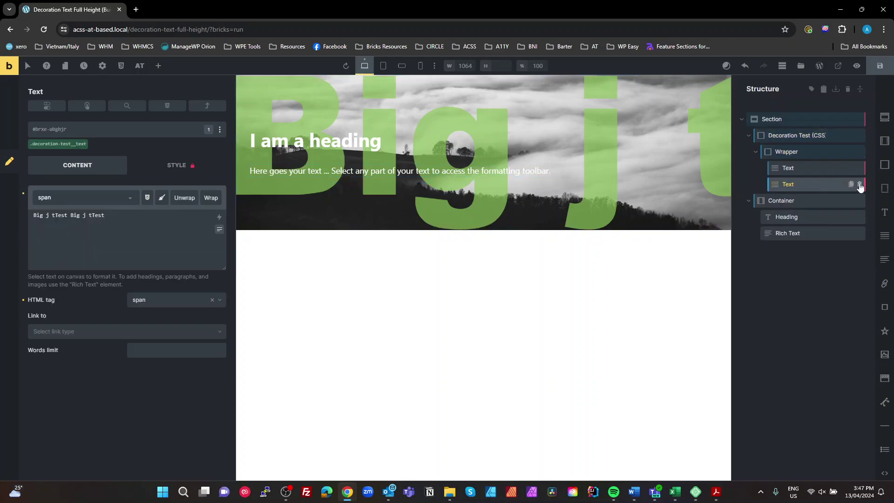
left_click(860, 185)
Duplicate the Rich Text paragraph, then delete the extra copies, keeping only one.
left_click(812, 217)
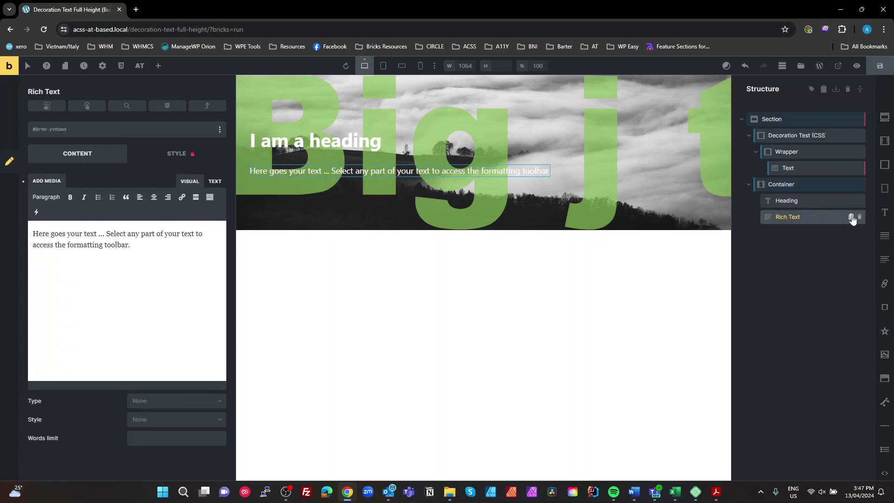
left_click(851, 217)
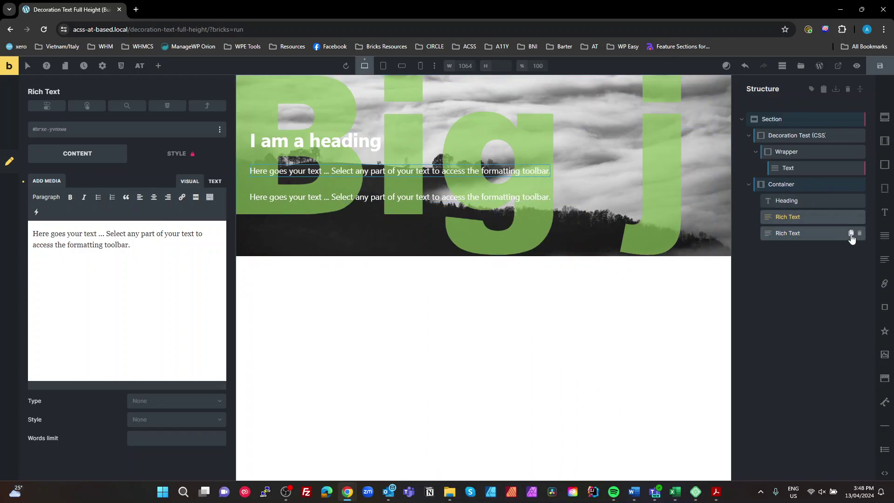
left_click(851, 234)
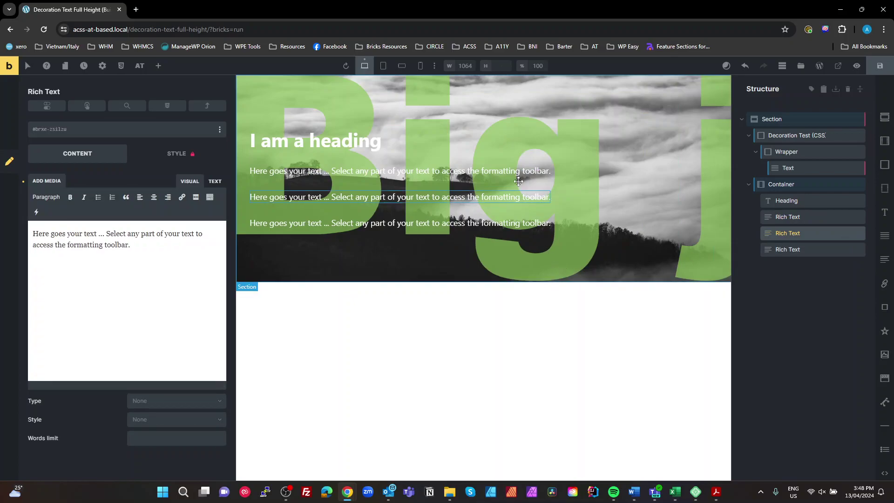
mouse_move(804, 233)
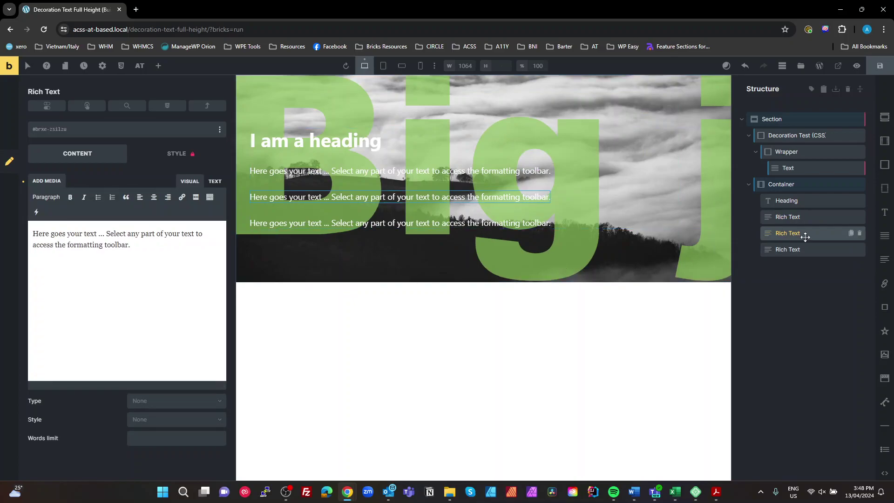
left_click(859, 234)
left_click(859, 234)
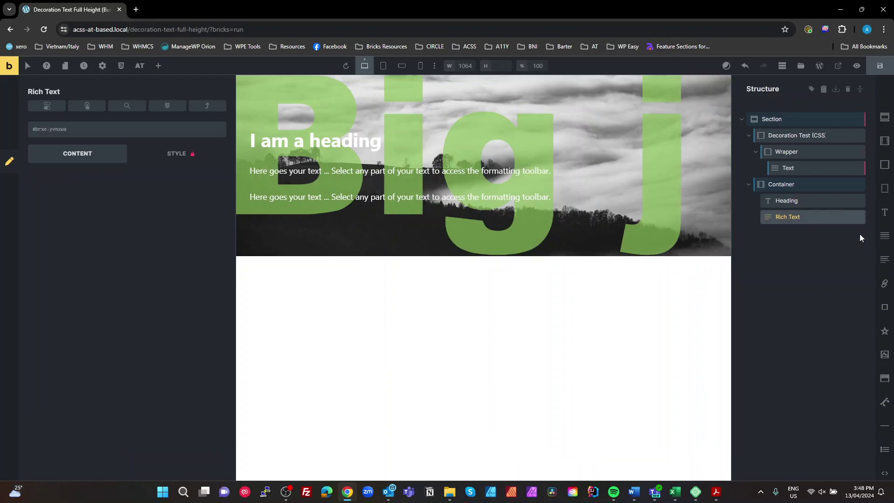
left_click(823, 261)
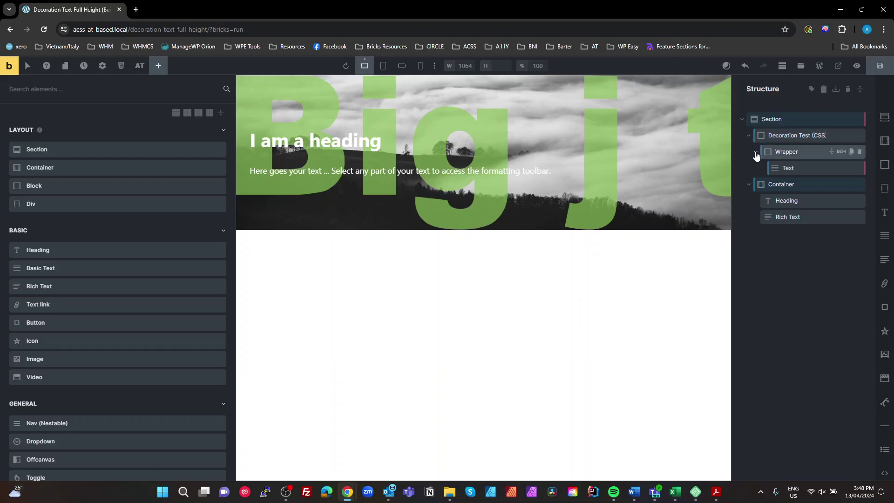
Select Decoration Test (CSS), target its .decoration-test class and open its custom CSS.
left_click(774, 139)
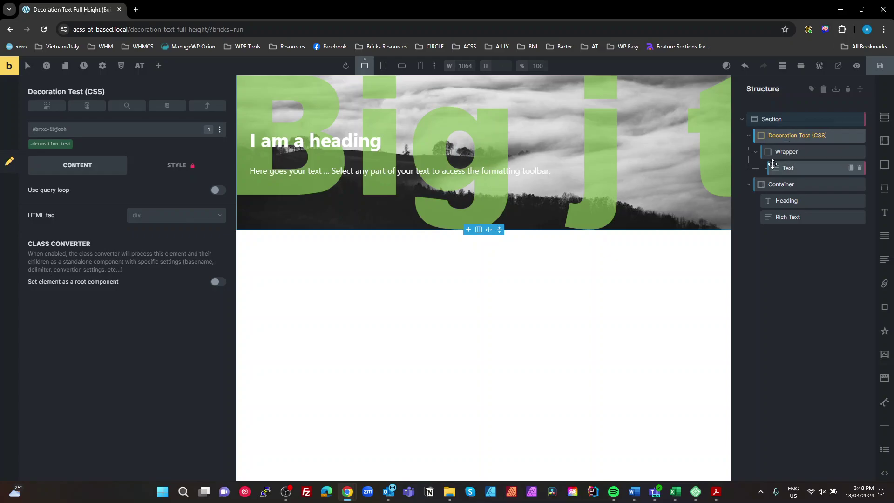
left_click(50, 144)
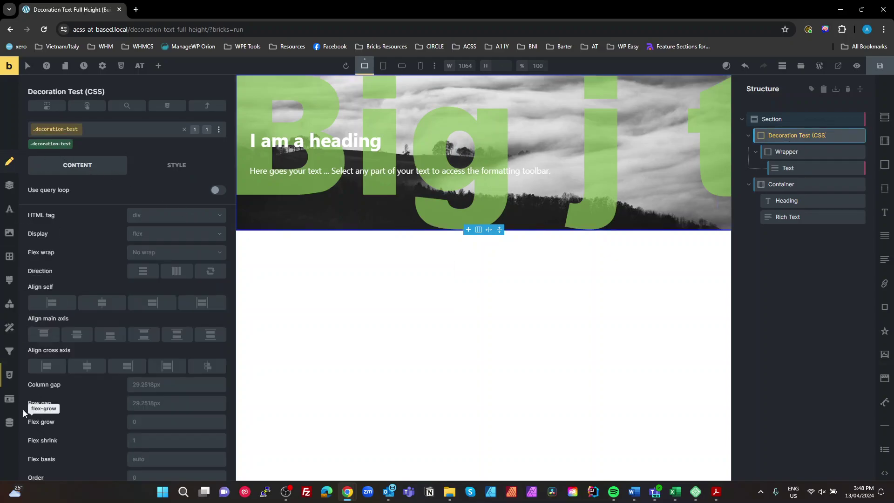
left_click(9, 374)
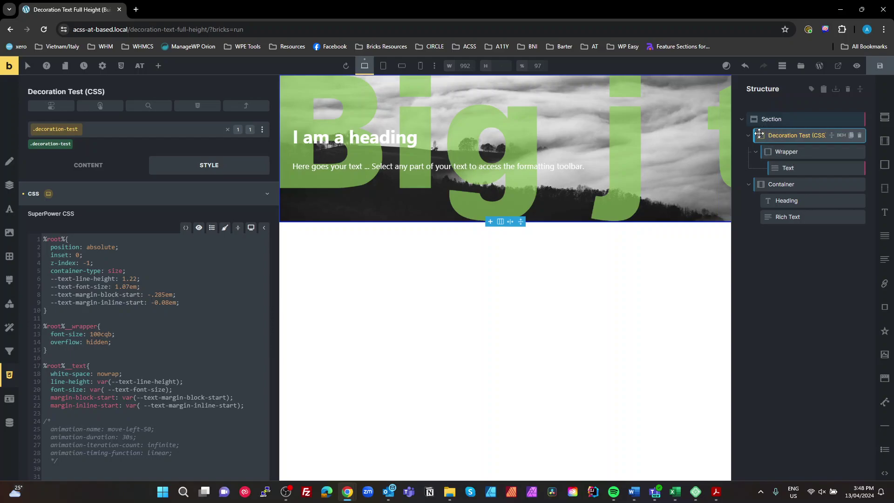
double_click(98, 247)
left_click(73, 261)
left_click(83, 257)
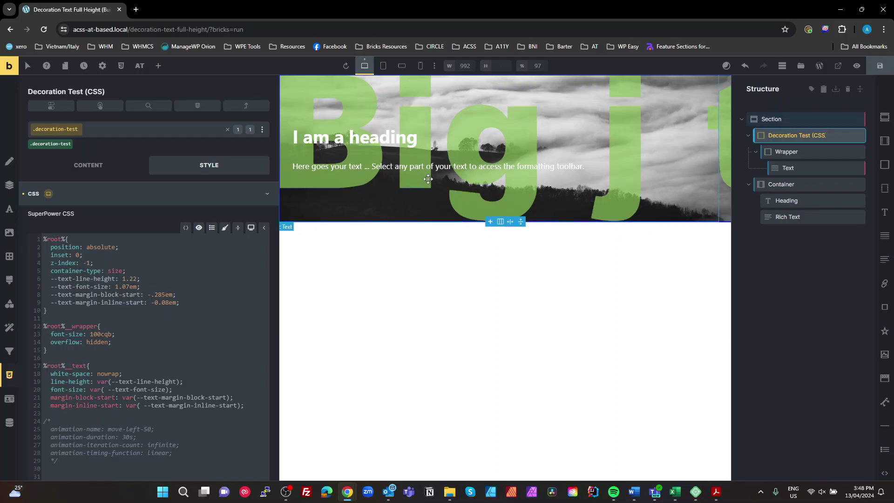
mouse_move(768, 137)
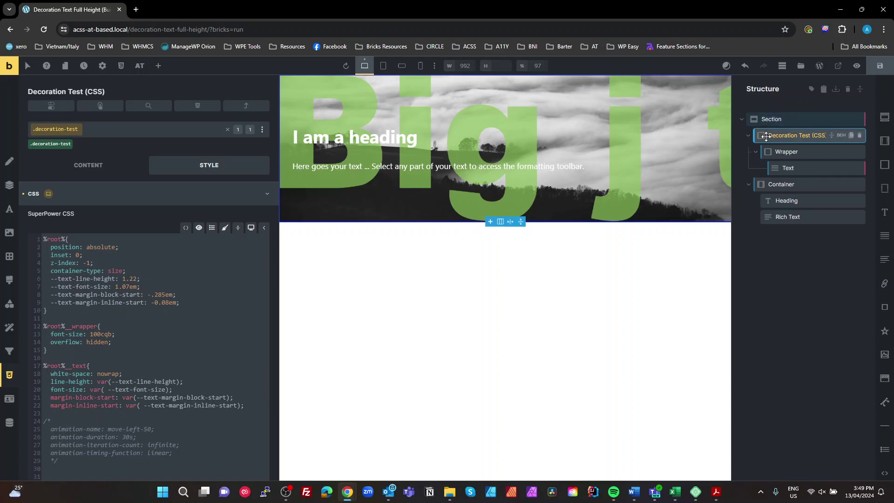
left_click(122, 271)
left_click_drag(49, 273, 125, 270)
double_click(116, 271)
left_click_drag(180, 303, 50, 278)
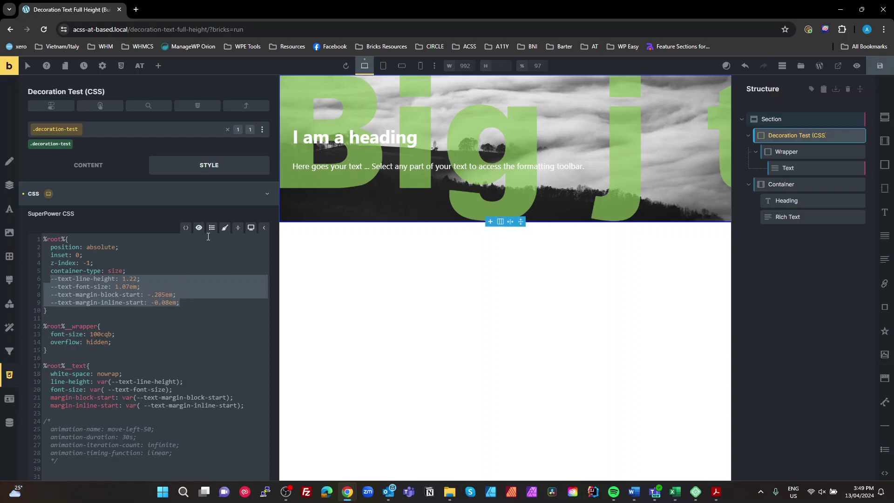
left_click(186, 311)
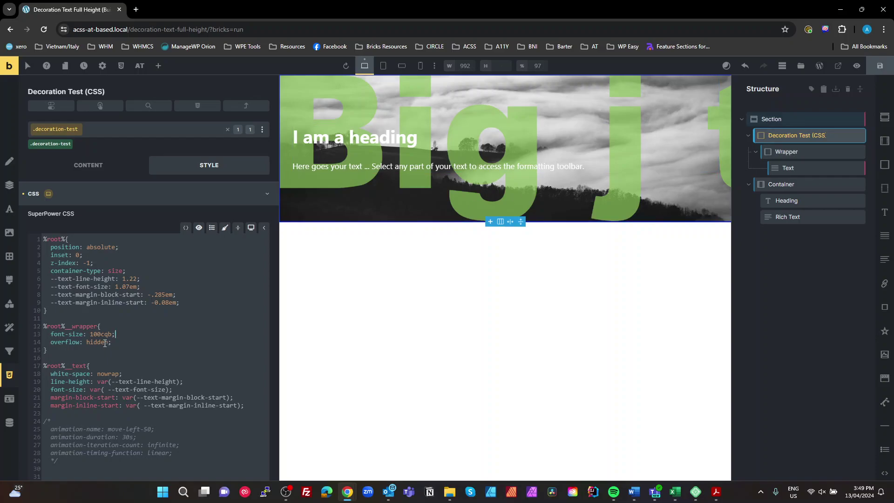
double_click(98, 334)
left_click(127, 335)
double_click(94, 335)
left_click_drag(79, 271, 142, 271)
left_click(129, 347)
double_click(107, 342)
left_click(134, 364)
key("Left")
key("Left")
key("Left")
key("Left")
key("Left")
double_click(110, 373)
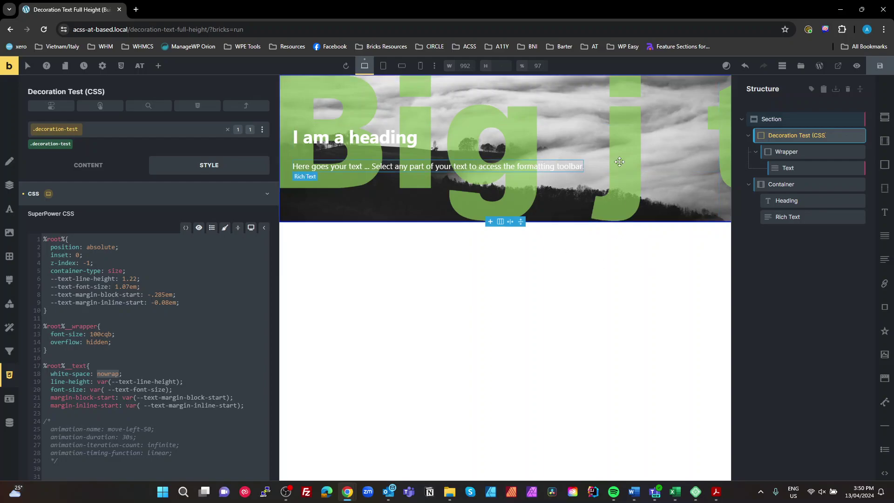
left_click(102, 389)
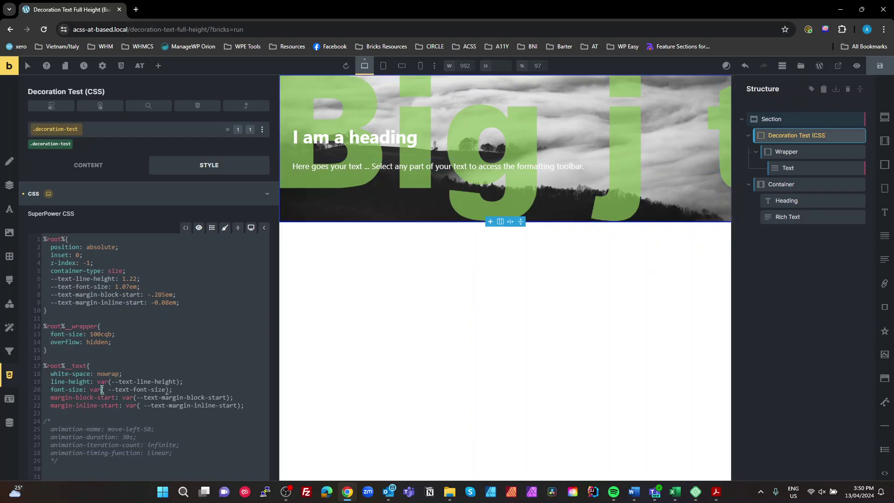
double_click(80, 381)
left_click_drag(244, 405, 28, 235)
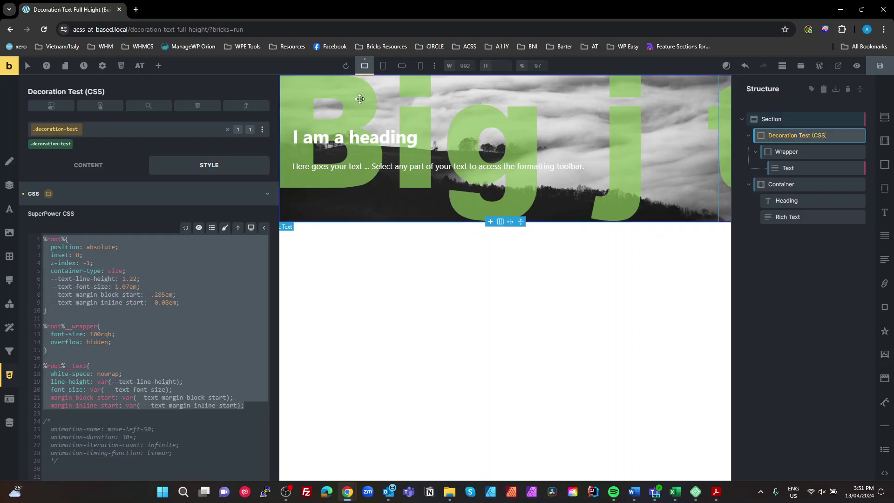
Change the decoration Text element's typography font family to Georgia.
left_click(788, 167)
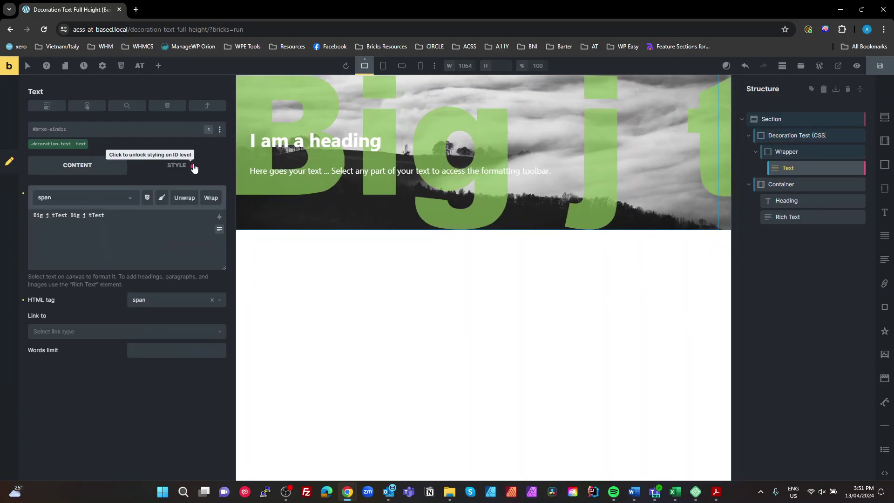
left_click(193, 166)
left_click(9, 209)
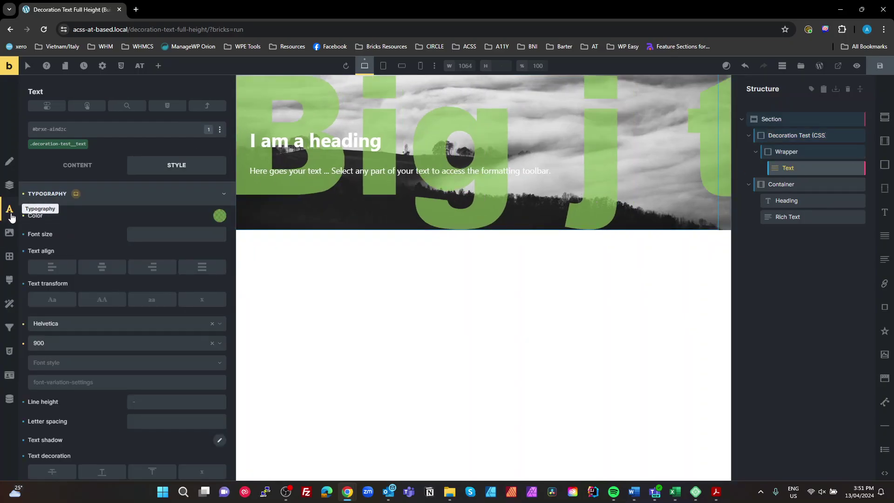
left_click(75, 324)
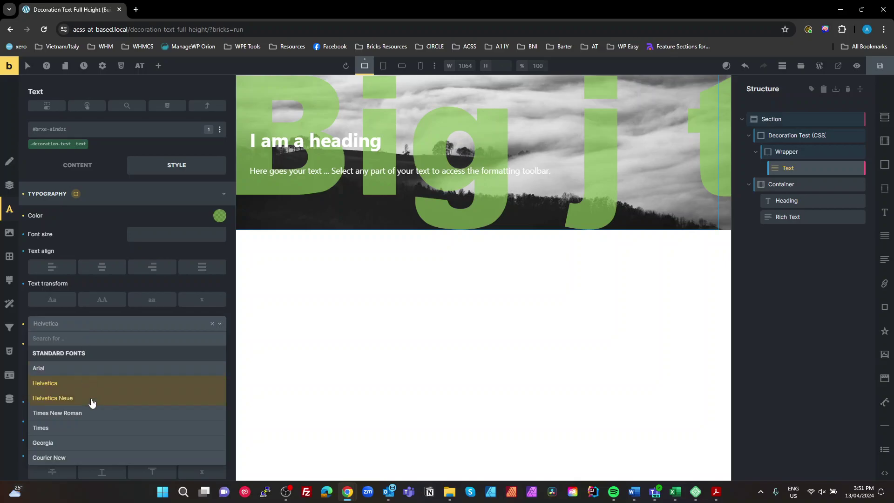
left_click(80, 442)
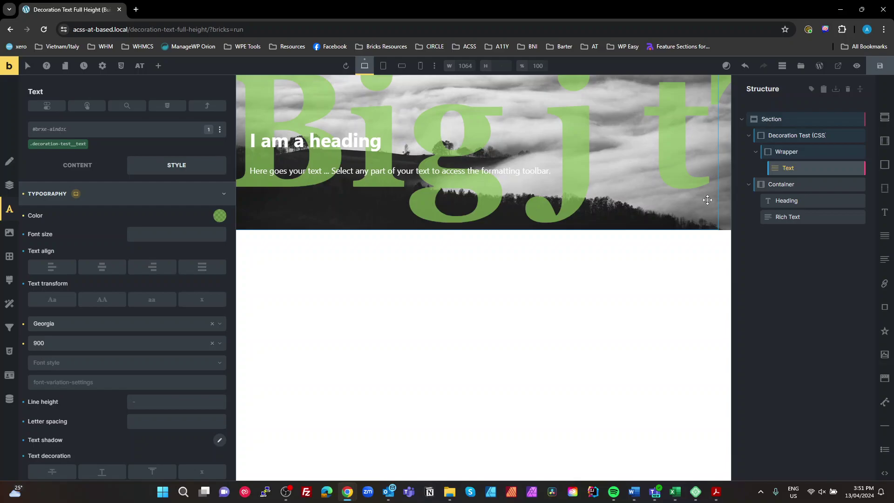
left_click(792, 135)
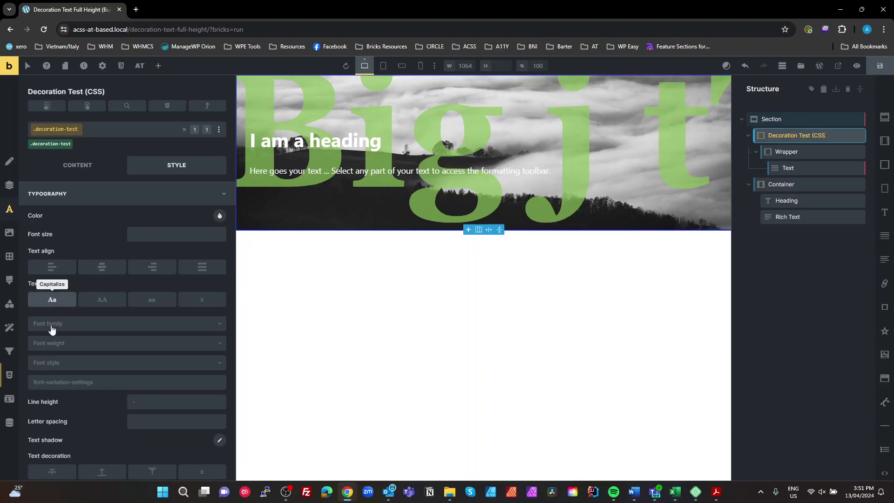
Copy the four --text custom properties from the element's custom CSS.
left_click(10, 375)
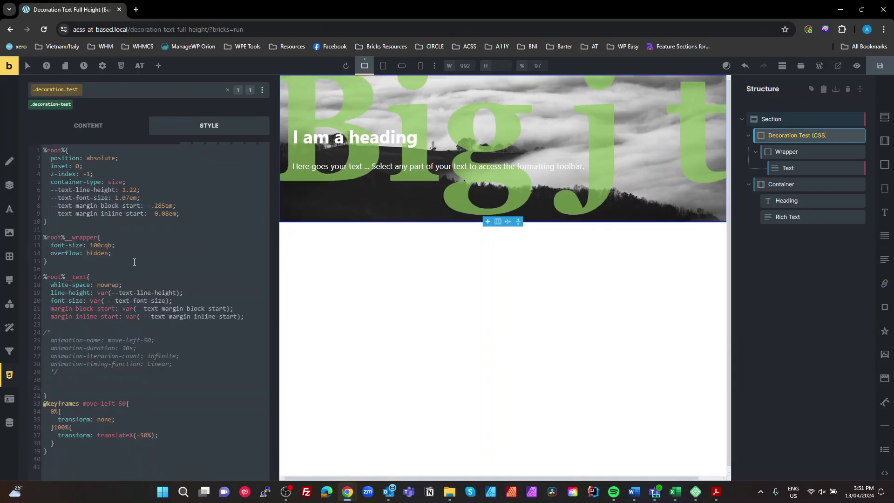
scroll(116, 268, "up", 3)
left_click_drag(180, 303, 50, 278)
key("ctrl+c")
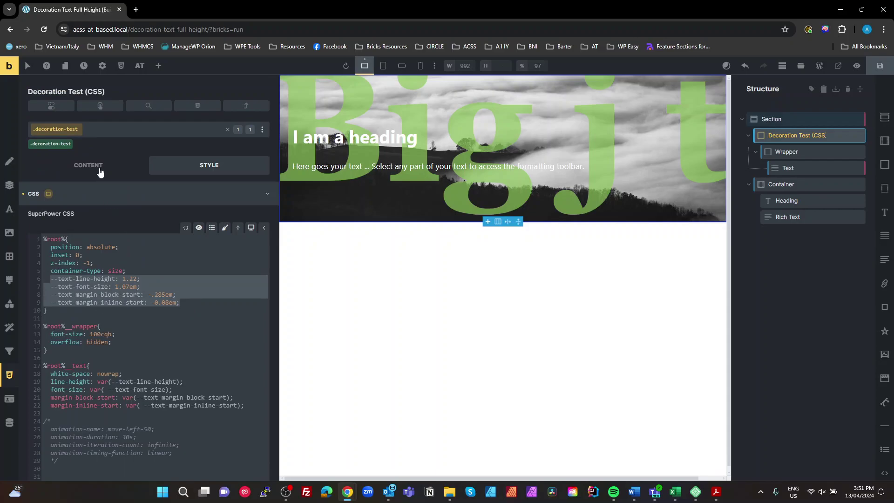
Create and add the class decoration-test--georgia to the Decoration Test element.
mouse_move(91, 132)
left_click(220, 132)
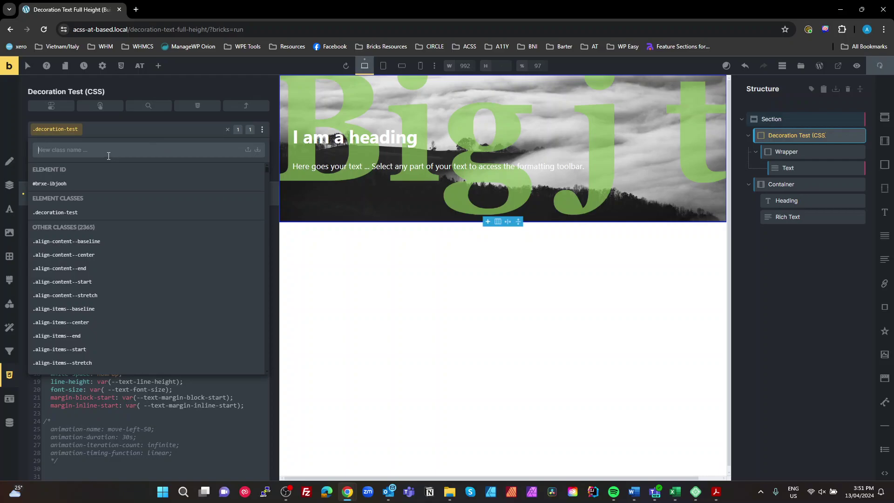
type("decoration-")
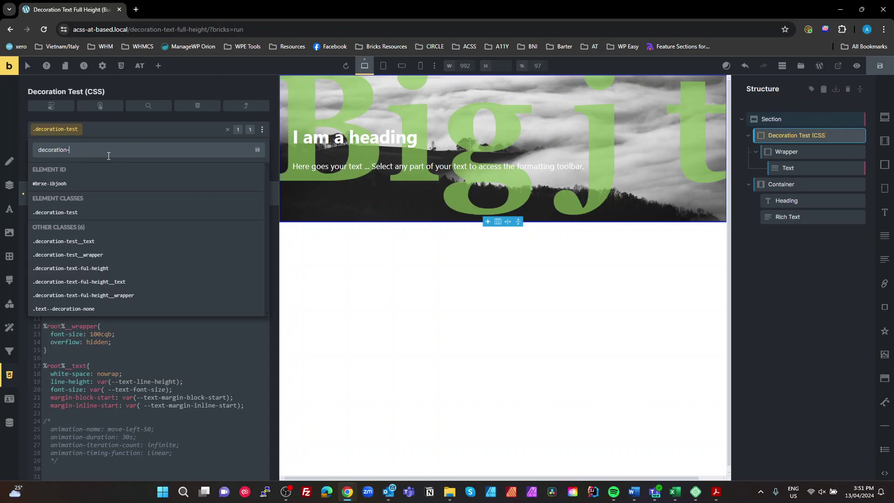
type("test")
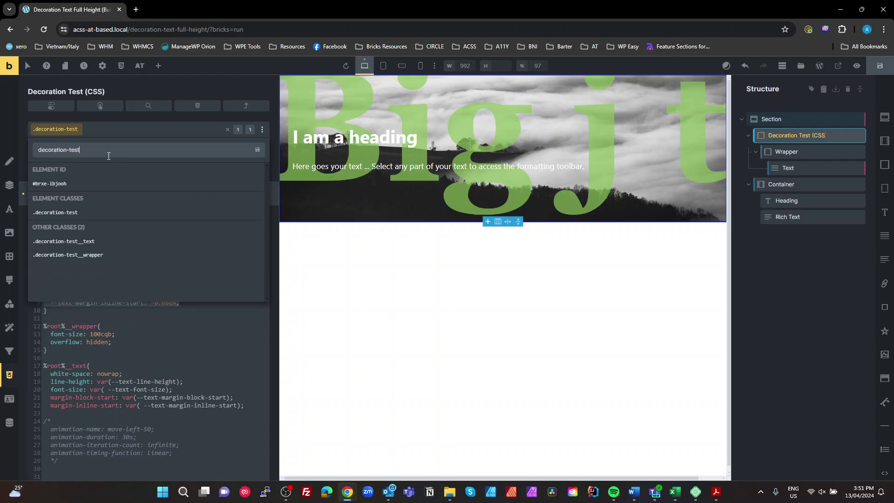
type("--ge")
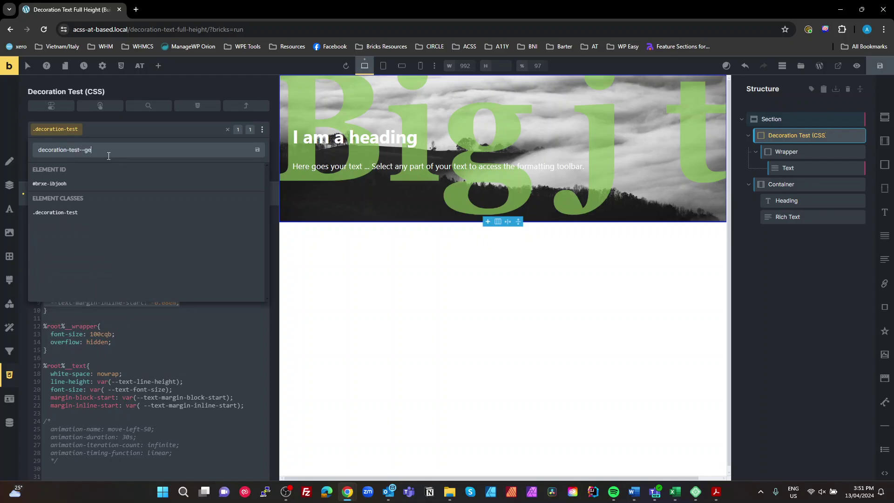
type("orgia")
key("Return")
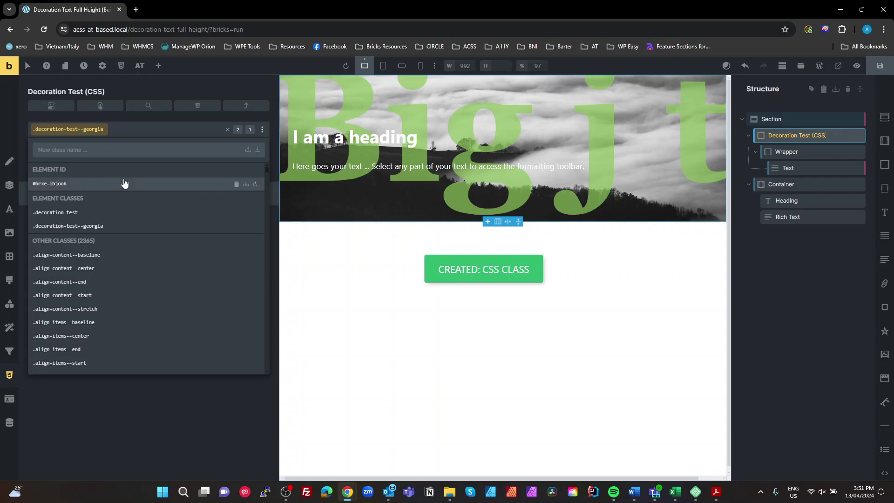
Paste the four --text variables into the georgia class's %root% rule, comparing against .decoration-test.
left_click(121, 256)
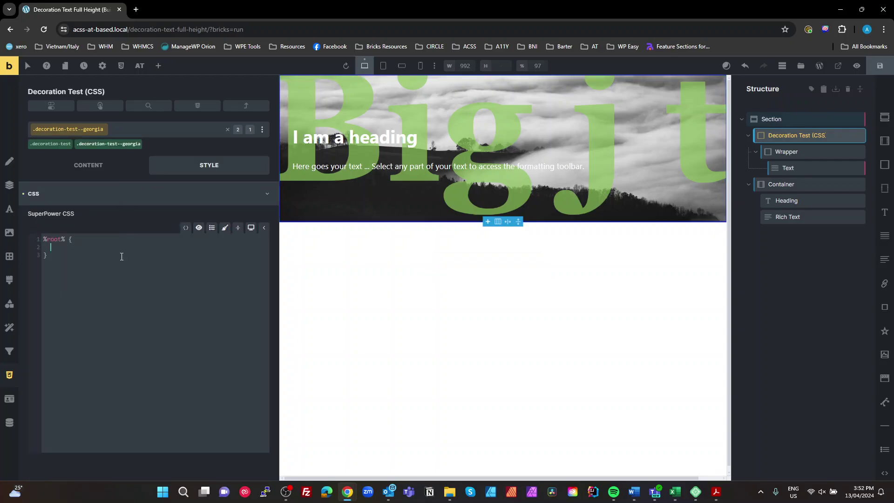
key("ctrl+v")
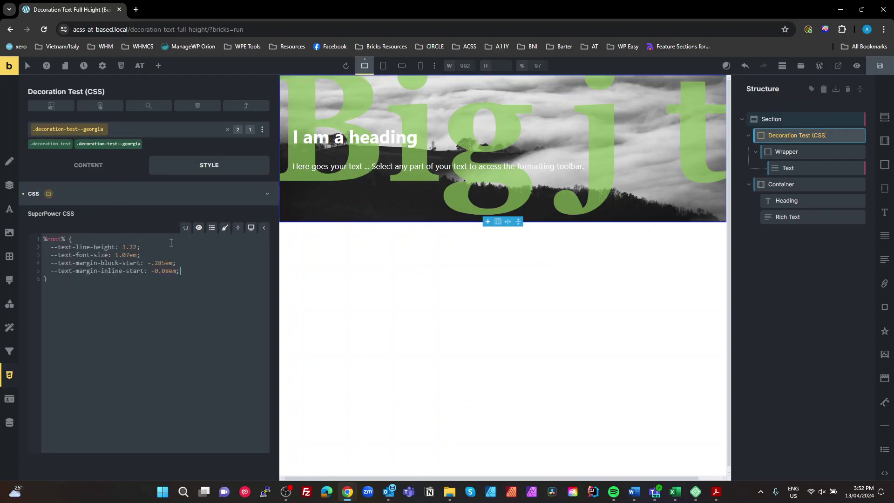
mouse_move(58, 148)
left_click(61, 146)
left_click(61, 145)
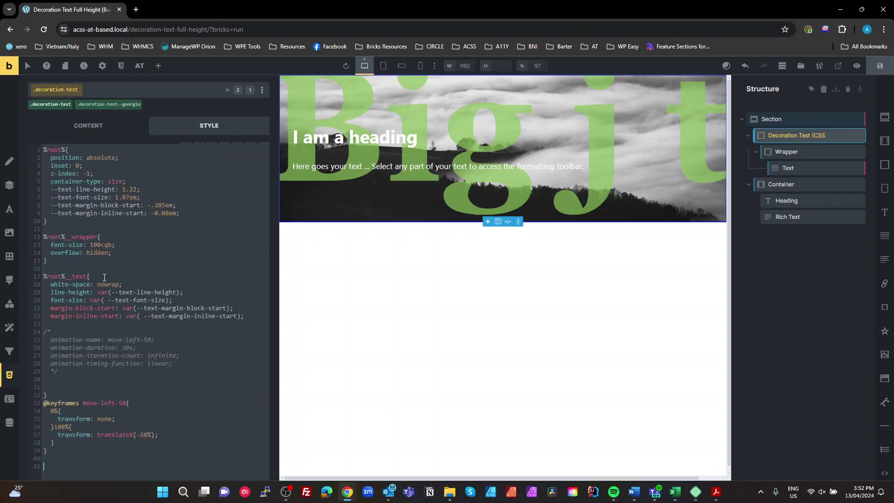
scroll(103, 219, "up", 3)
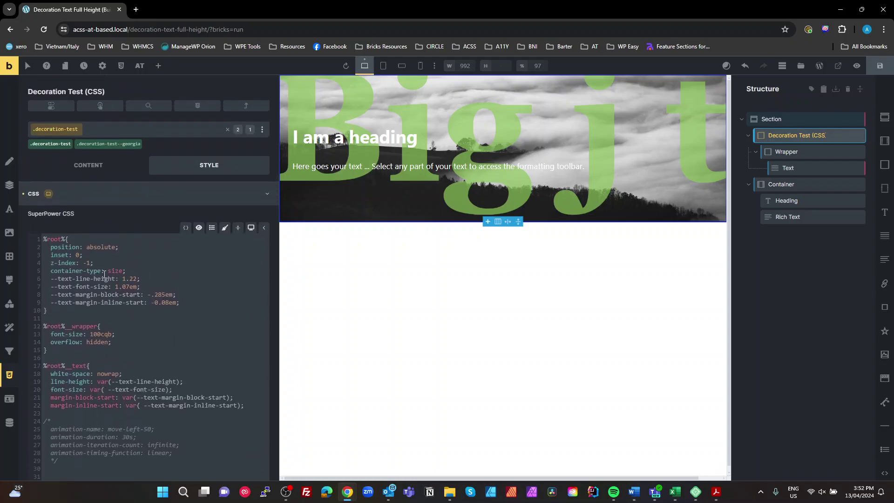
left_click(106, 144)
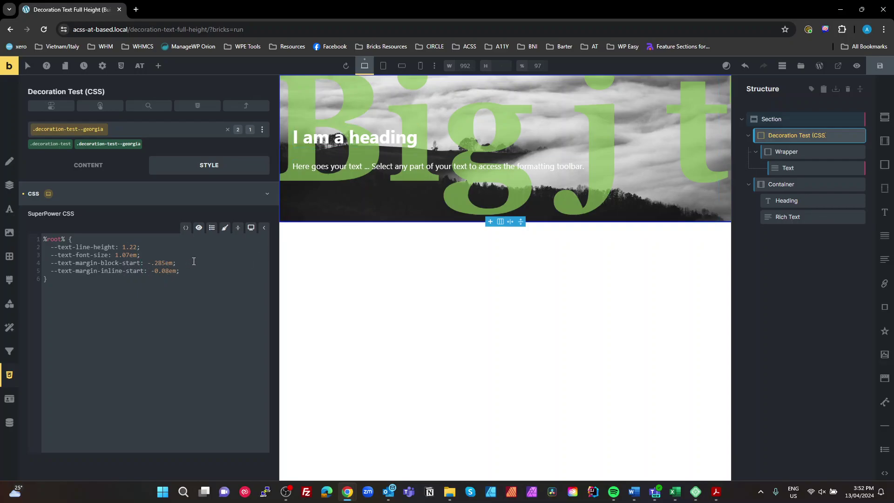
Change the georgia class's --text-font-size to 1.025em.
key("BackSpace")
key("BackSpace")
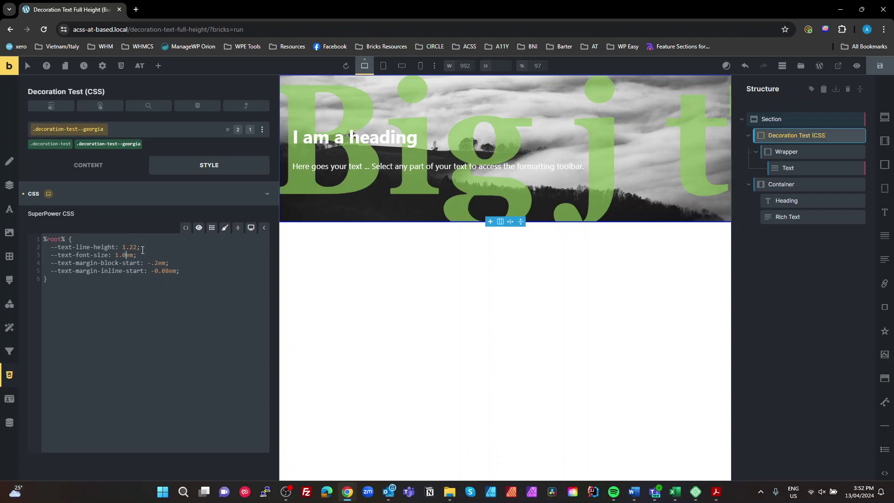
type("3")
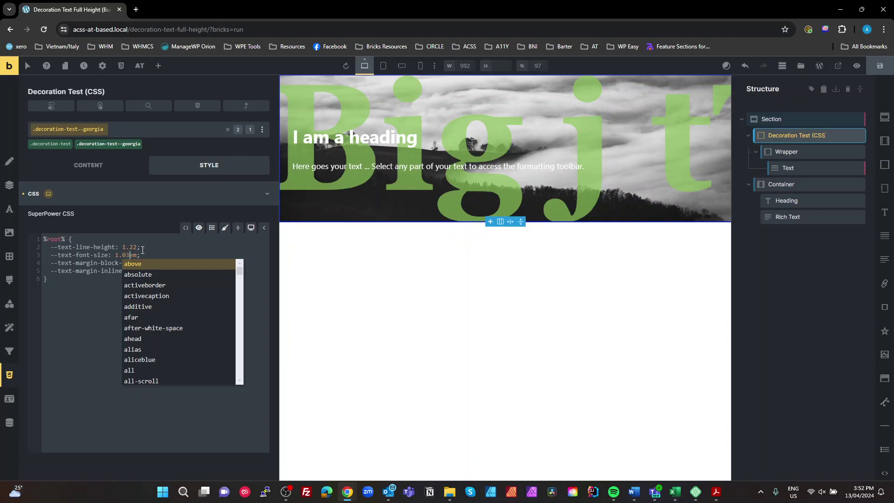
key("BackSpace")
type("2")
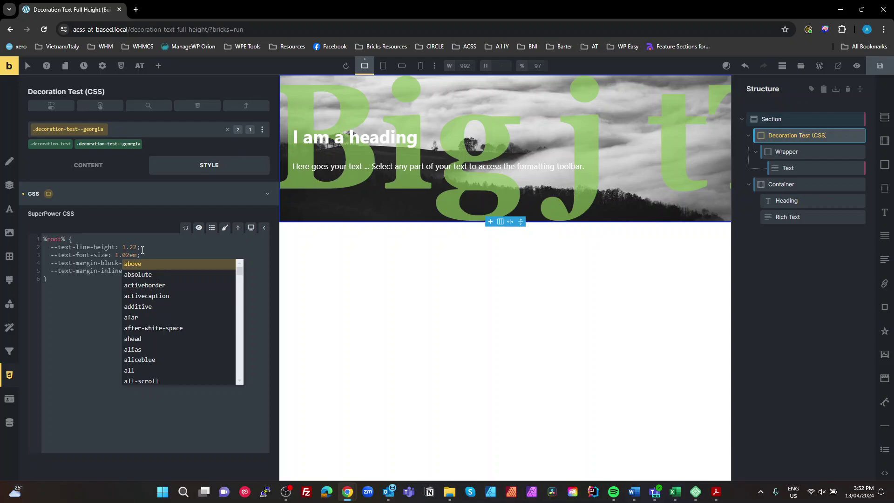
type("1")
key("BackSpace")
type("2")
key("BackSpace")
type("4")
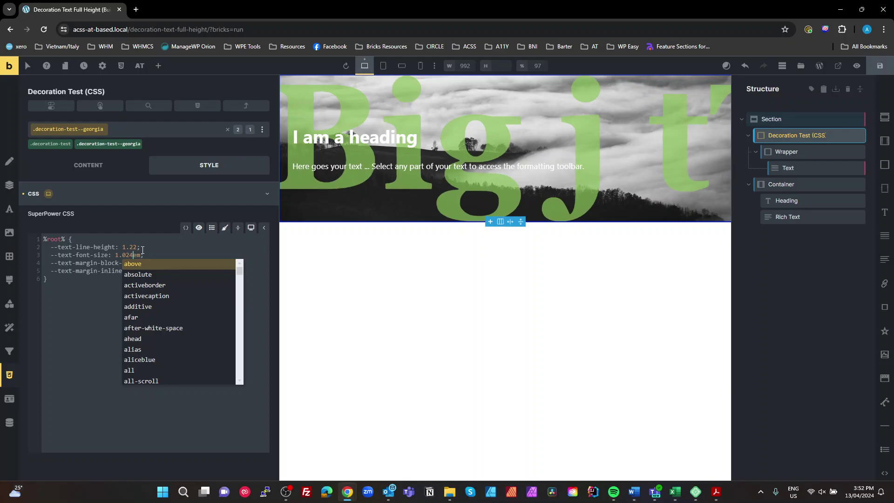
key("BackSpace")
type("5")
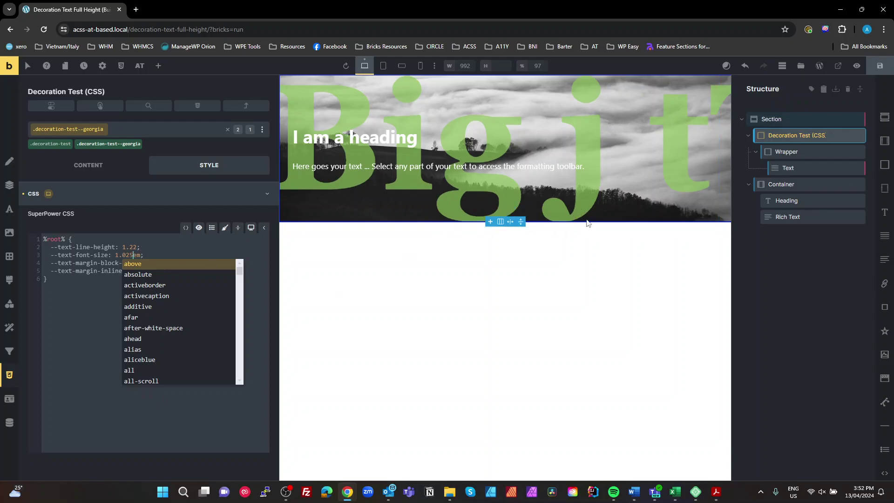
left_click(111, 262)
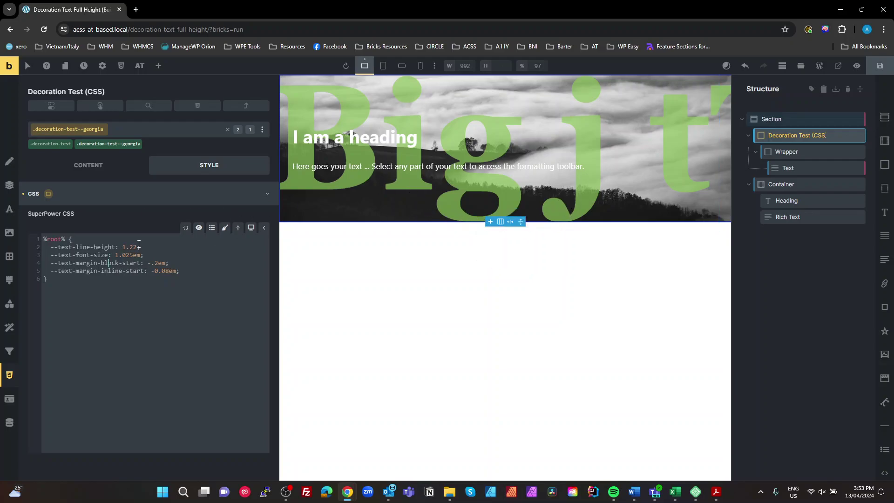
Set --text-line-height to 1.23 and --text-margin-block-start to -.21em, then save.
left_click(132, 247)
key("Delete")
type("3")
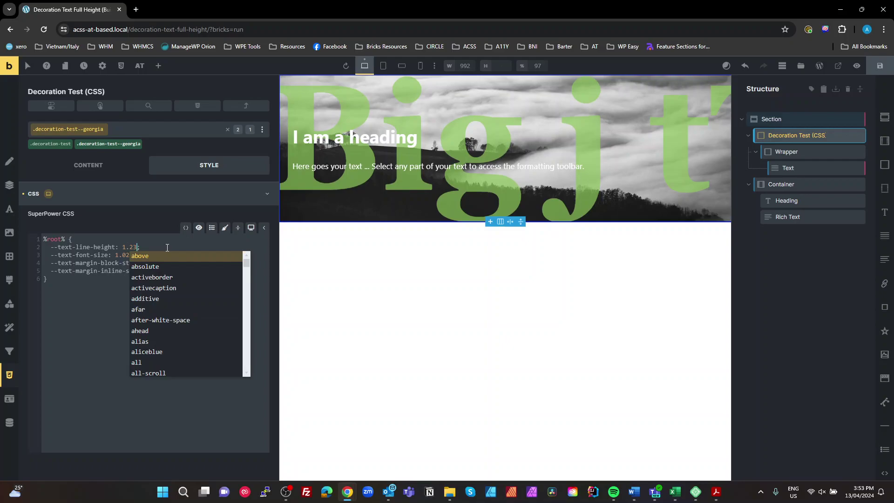
left_click(110, 255)
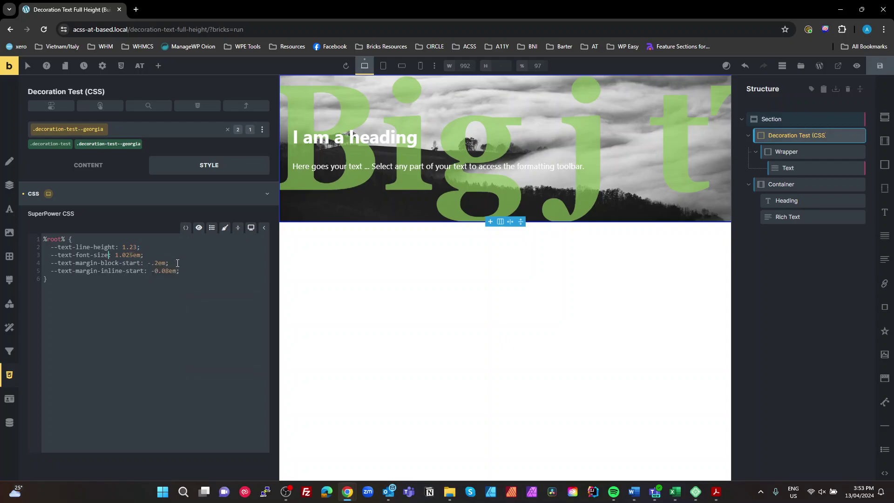
left_click(168, 270)
type("3")
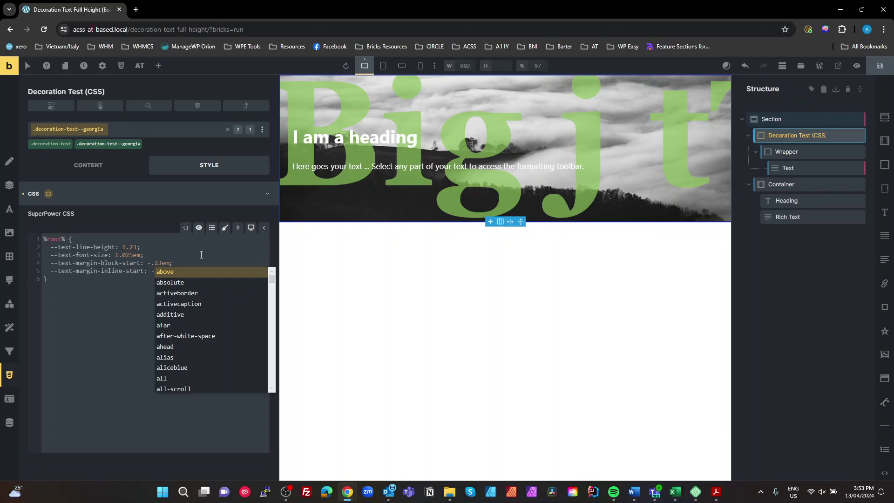
key("BackSpace")
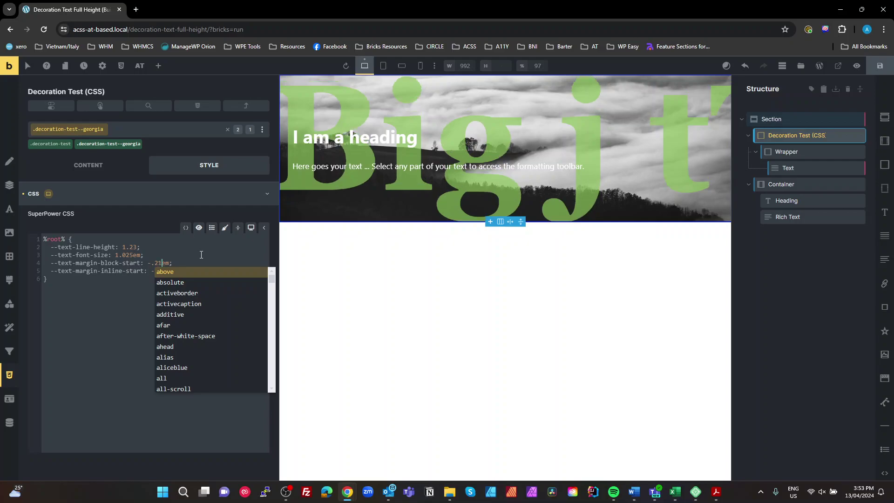
type("1")
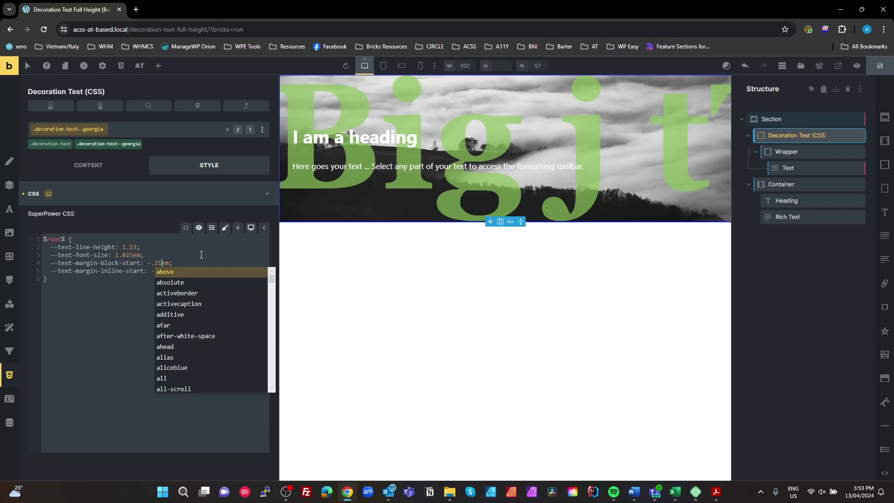
key("ctrl+s")
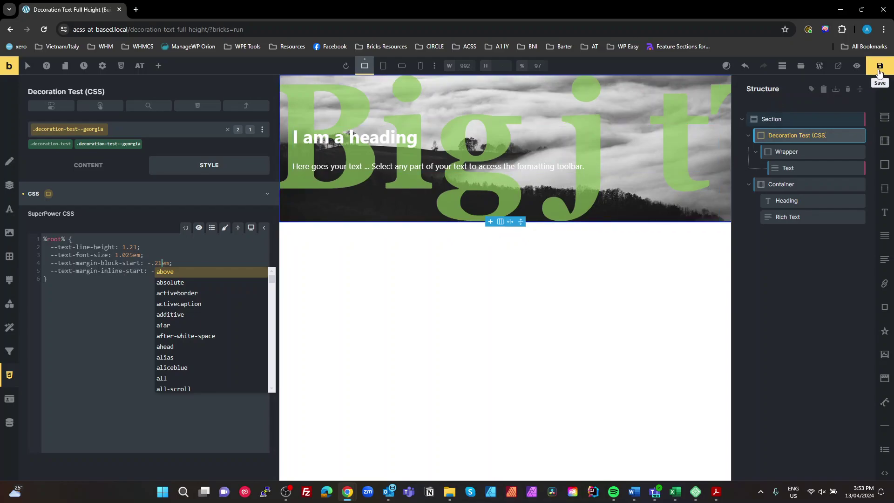
Inspect the front-end page in DevTools and select the decoration-test--georgia container.
left_click(838, 73)
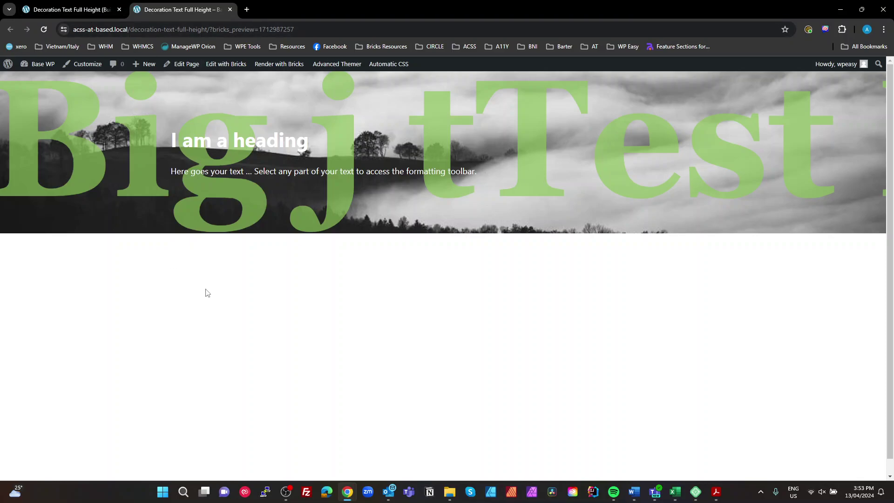
key("ctrl+shift+i")
left_click(9, 366)
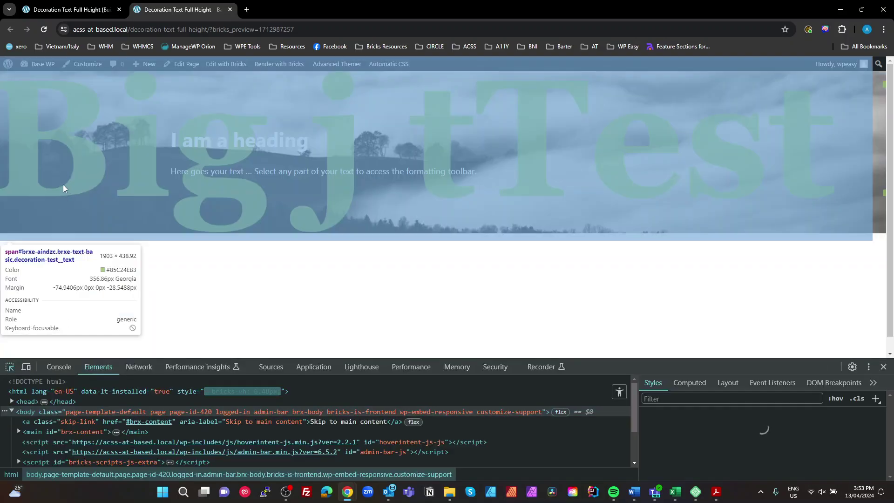
left_click(63, 184)
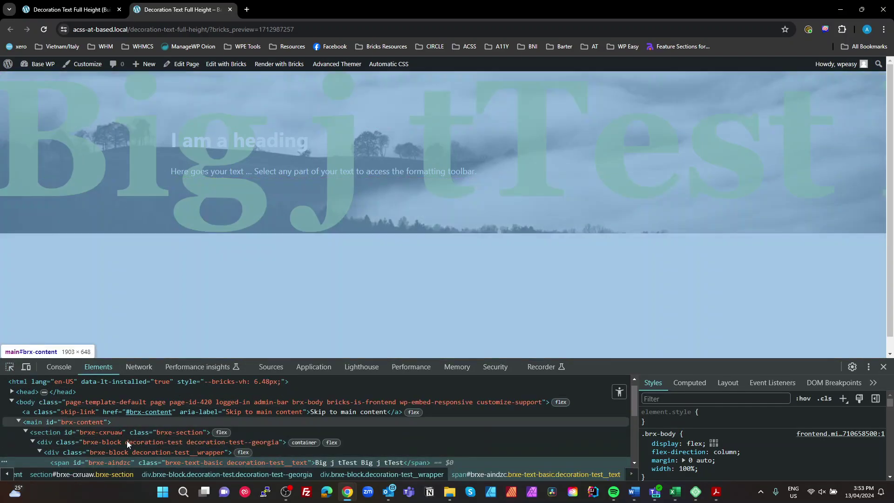
left_click(268, 443)
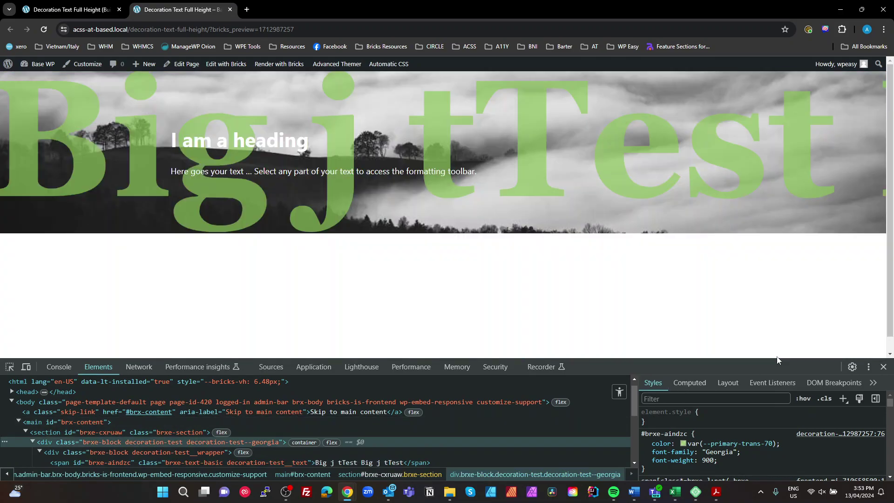
left_click_drag(777, 359, 781, 329)
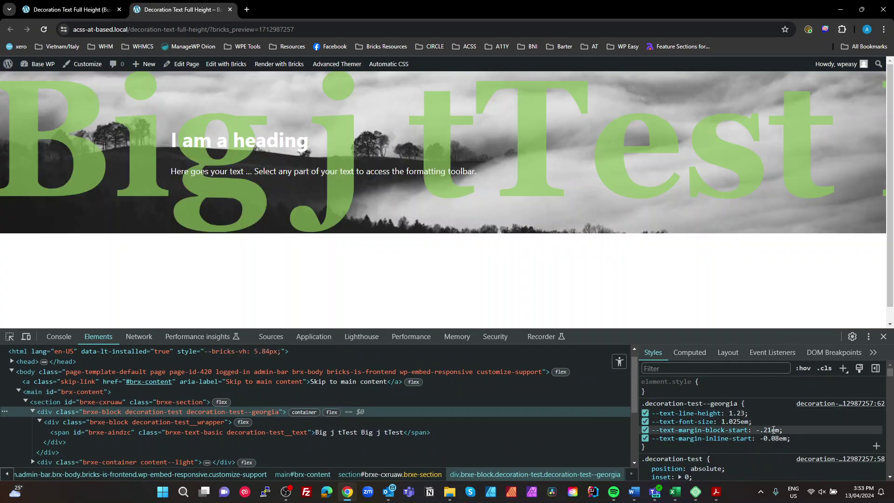
Tune --text-margin-block-start live in DevTools, settling on -.203em.
left_click(774, 429)
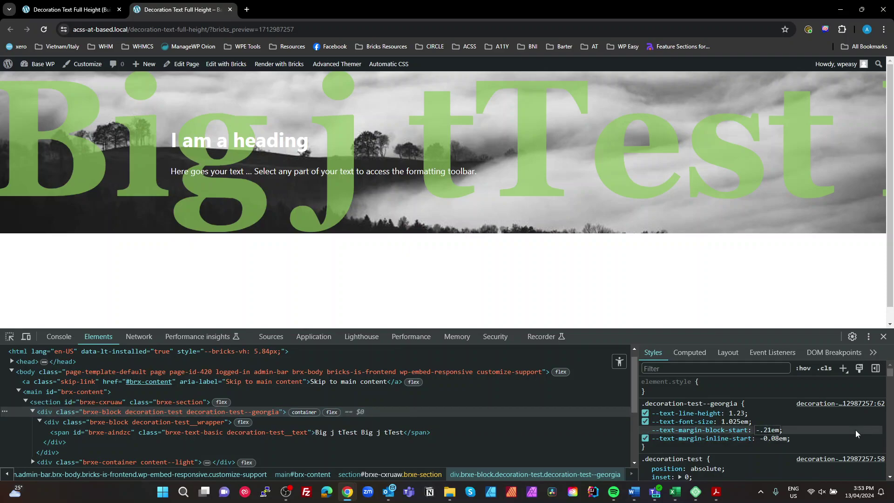
key("BackSpace")
type("07")
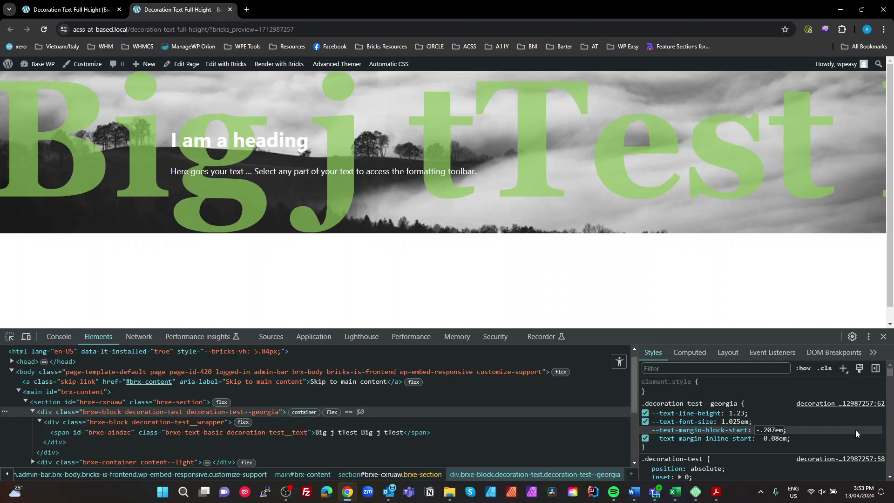
key("BackSpace")
type("2")
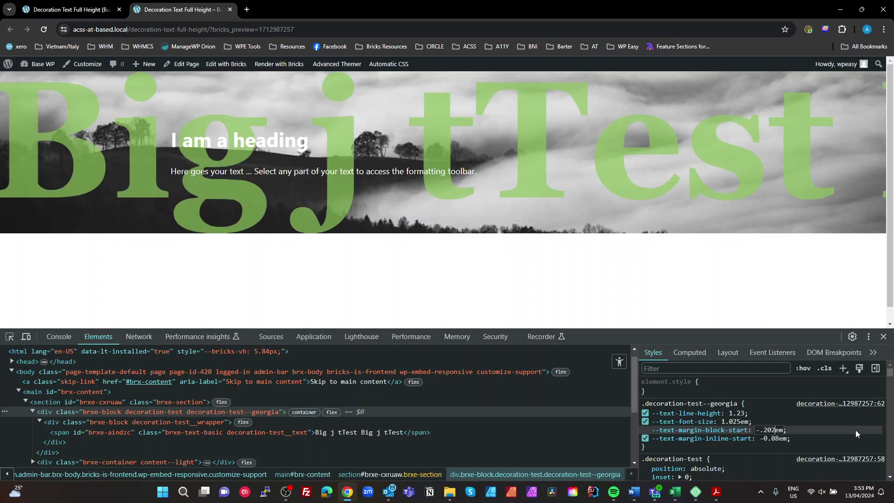
key("BackSpace")
type("3")
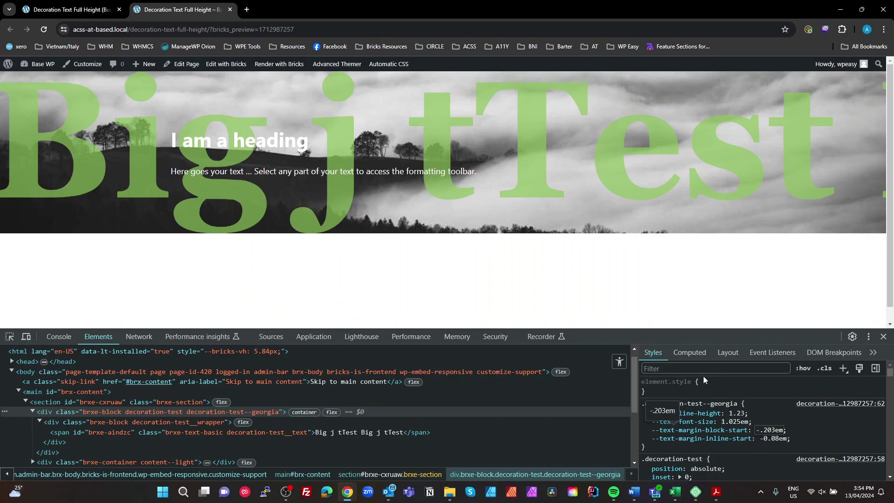
left_click(800, 428)
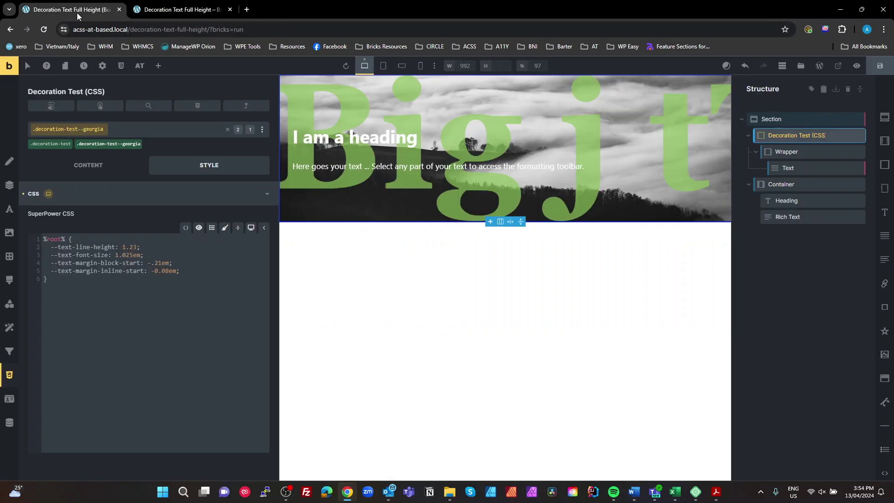
Replace the builder CSS's -.21em margin with -.203em; and save.
left_click(70, 9)
left_click_drag(172, 263, 146, 265)
type("-.203em;")
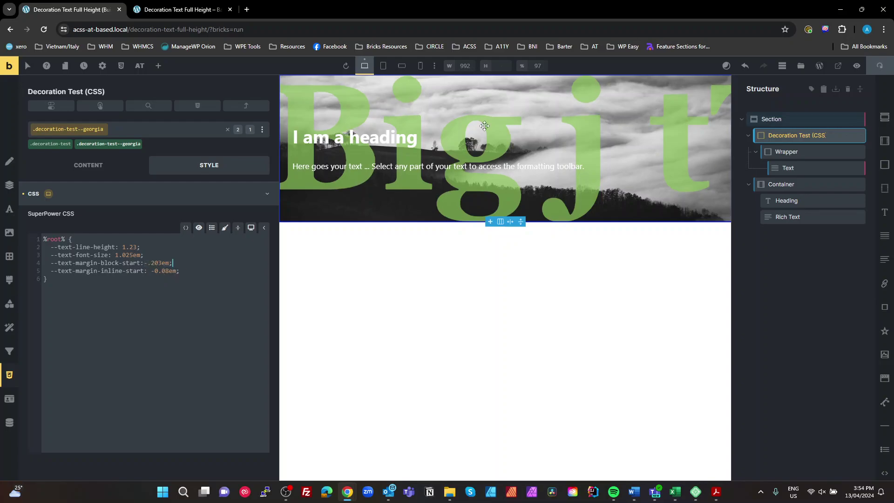
left_click(879, 66)
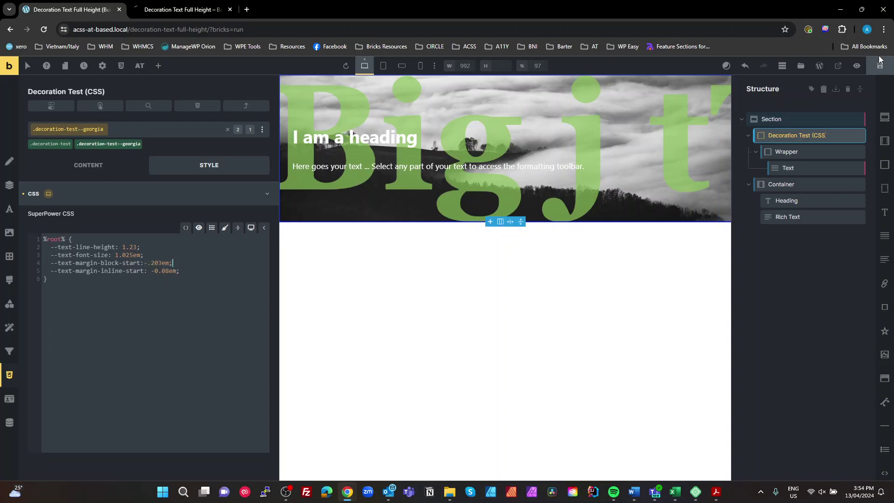
Duplicate the preview's paragraph twice in DevTools so the section holds three paragraphs.
left_click(183, 10)
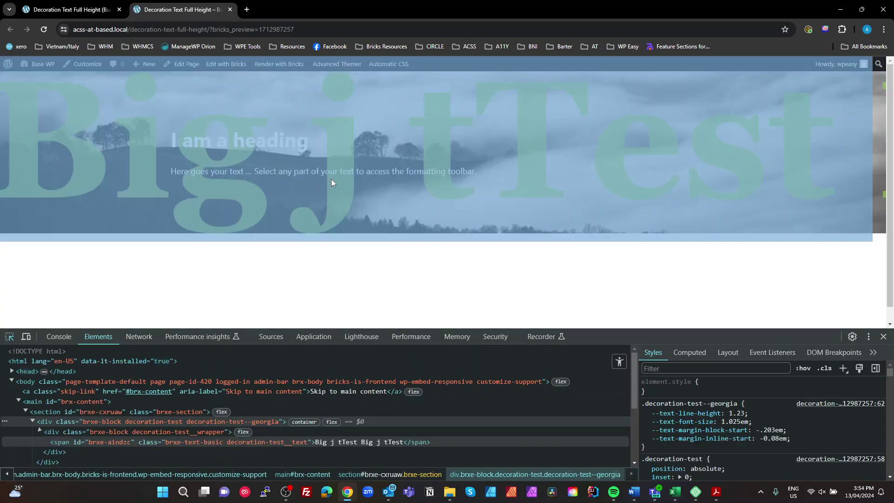
left_click(333, 181)
left_click(85, 412)
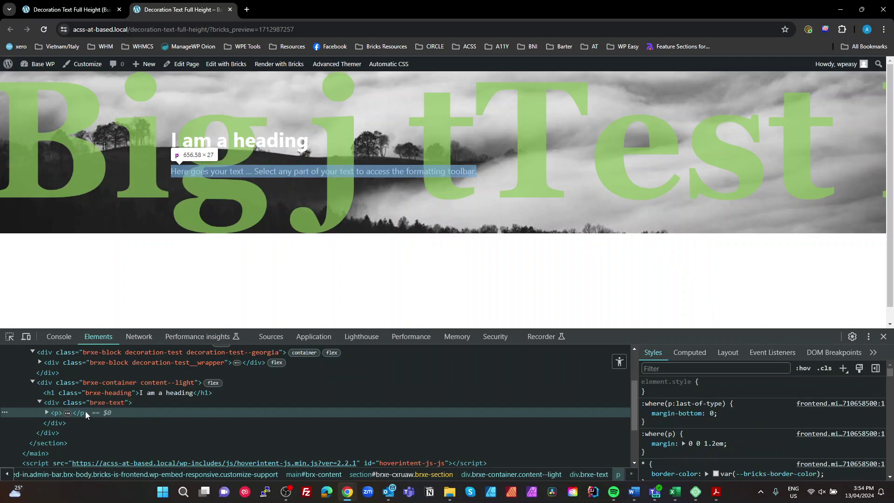
right_click(85, 412)
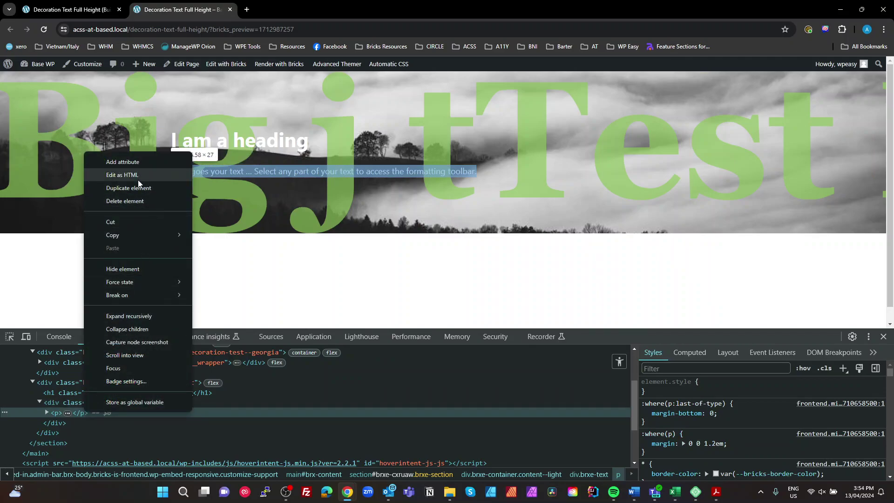
key("Escape")
key("shift+alt+Down")
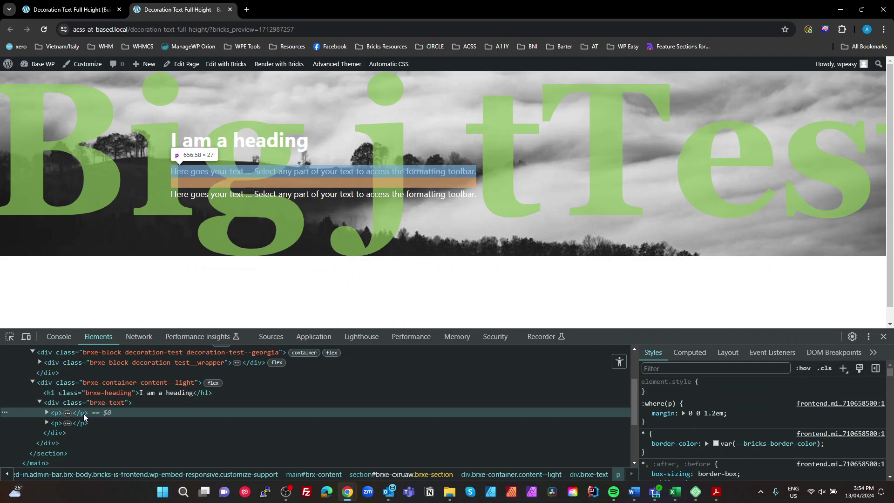
right_click(83, 413)
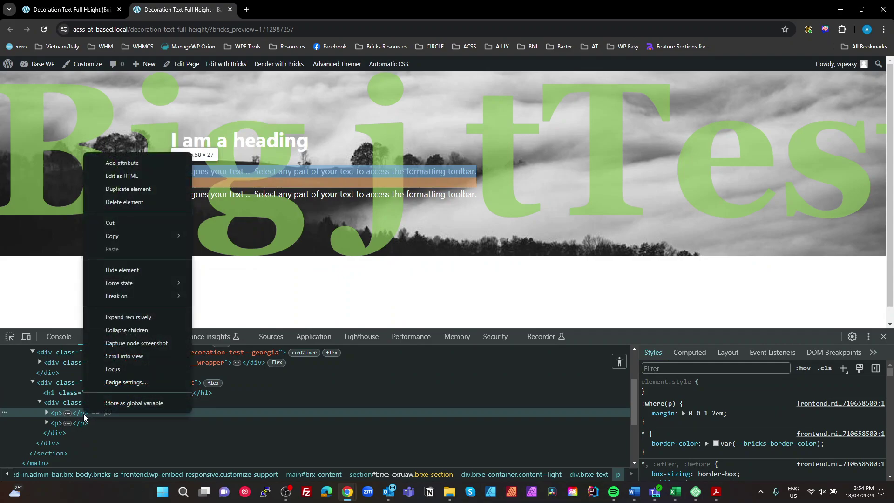
left_click(151, 188)
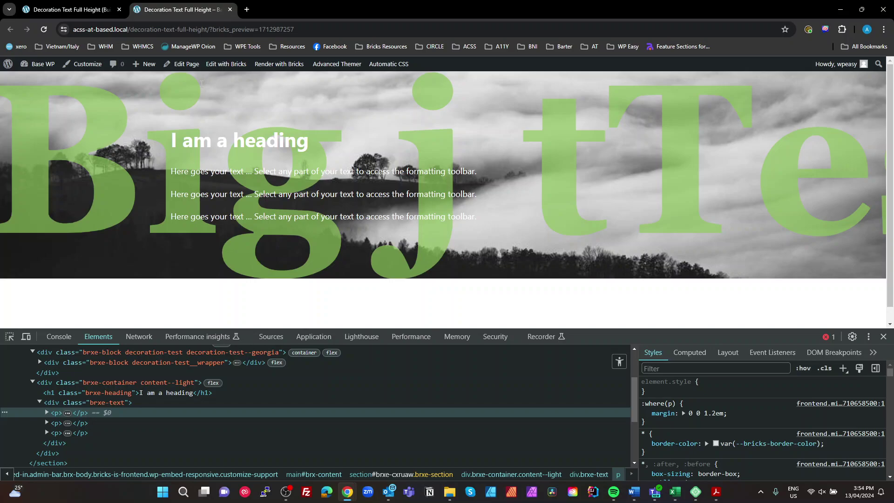
Delete the stray 'fot-size: 200px;' line from the decoration-test %root%__wrapper rule.
left_click(112, 8)
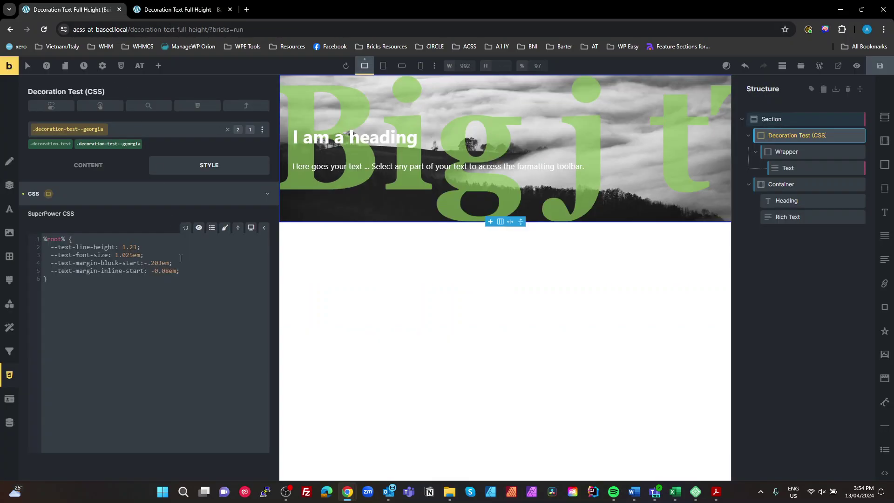
left_click(59, 145)
scroll(62, 148, "down", 1)
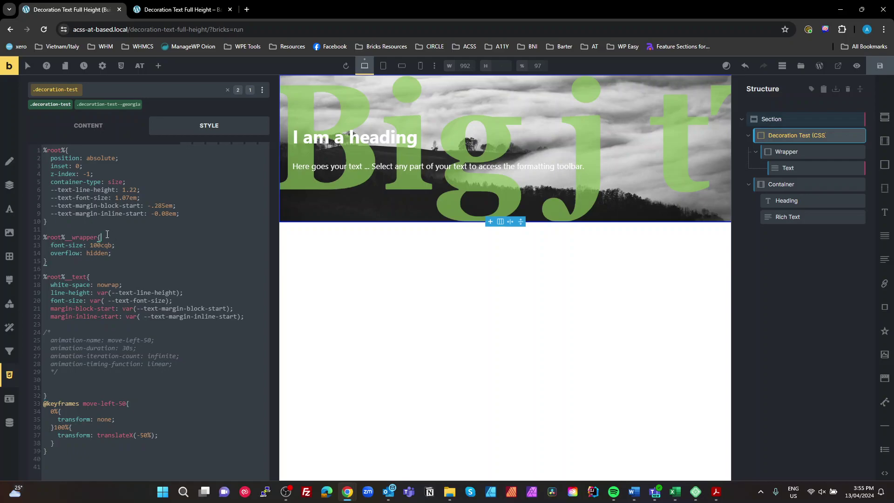
key("Return")
type("fo")
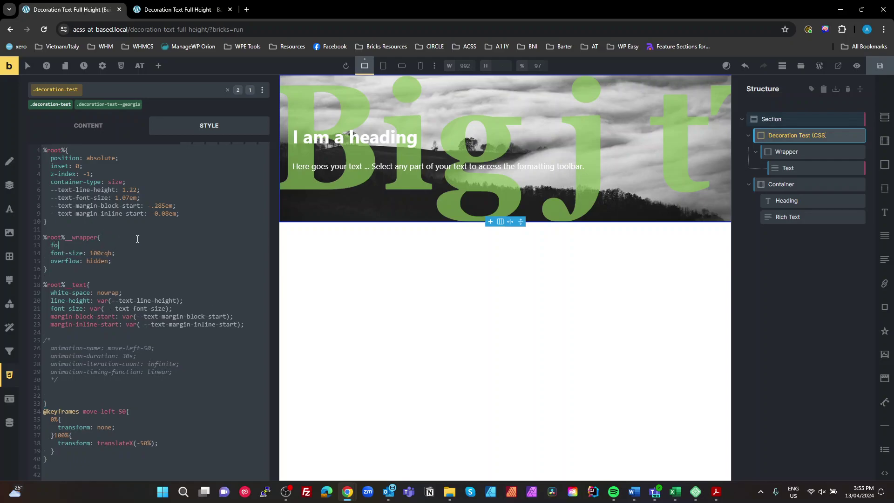
type("t")
left_click_drag(108, 245, 28, 252)
key("BackSpace")
key("BackSpace")
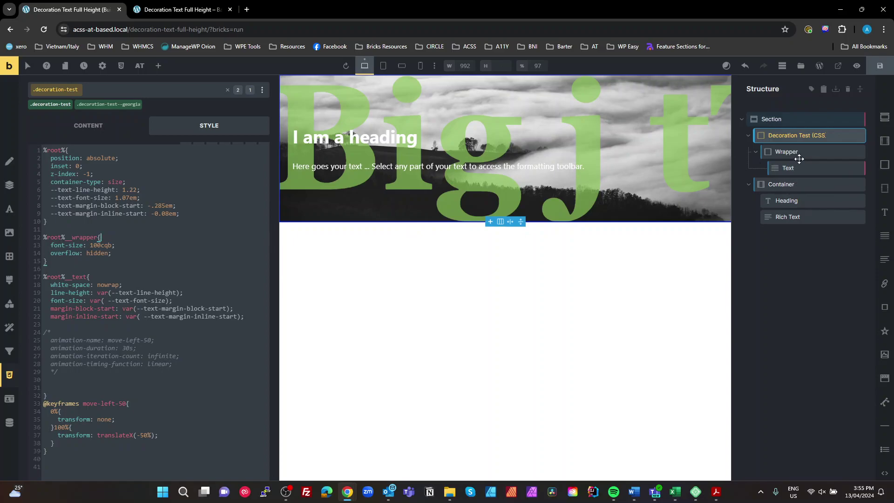
Uncomment the %root%__text animation lines to run the 30s linear infinite move-left-50 animation.
left_click(779, 152)
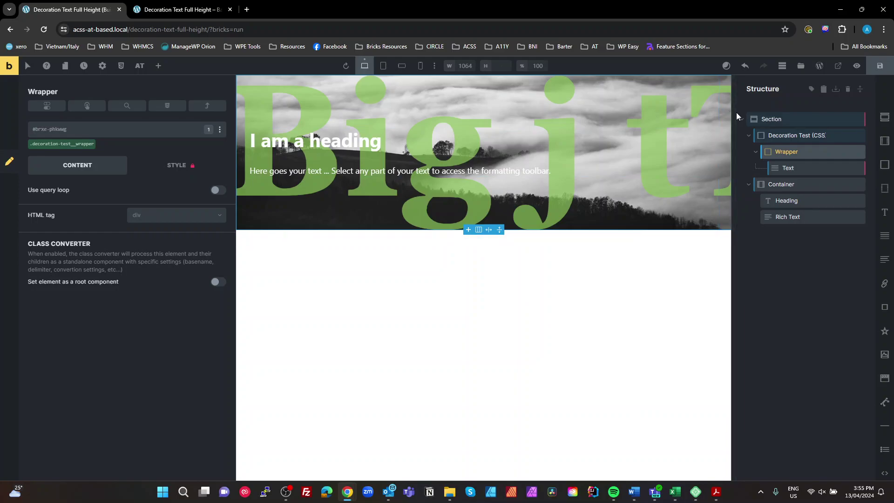
left_click(786, 169)
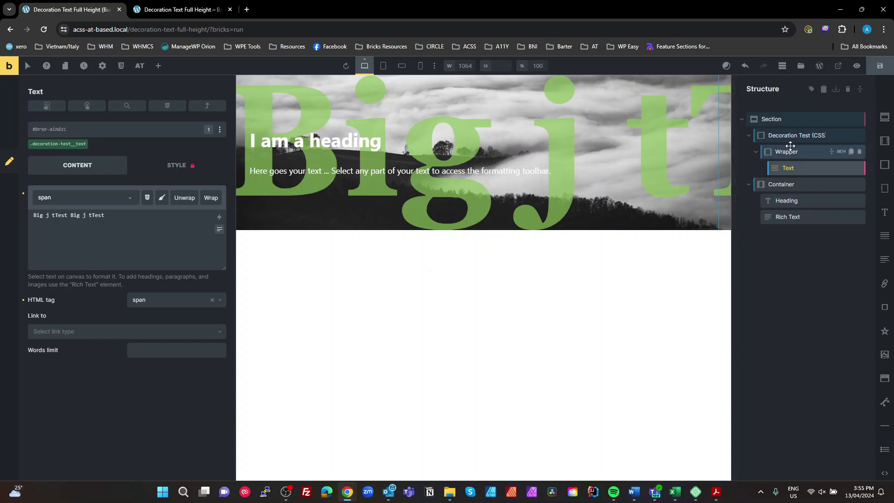
left_click(774, 134)
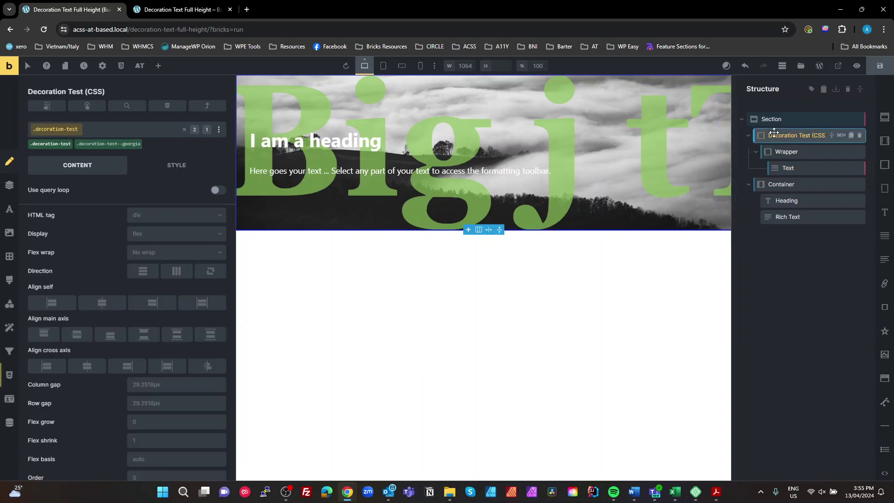
left_click(54, 144)
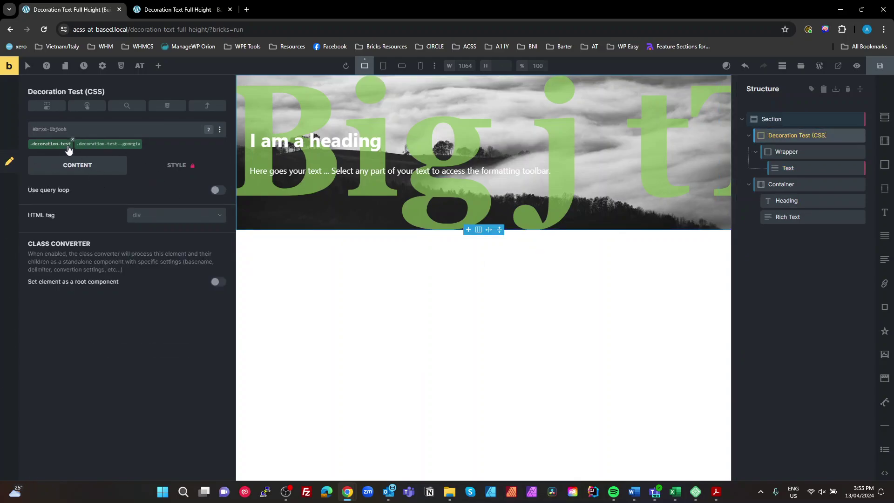
left_click(55, 144)
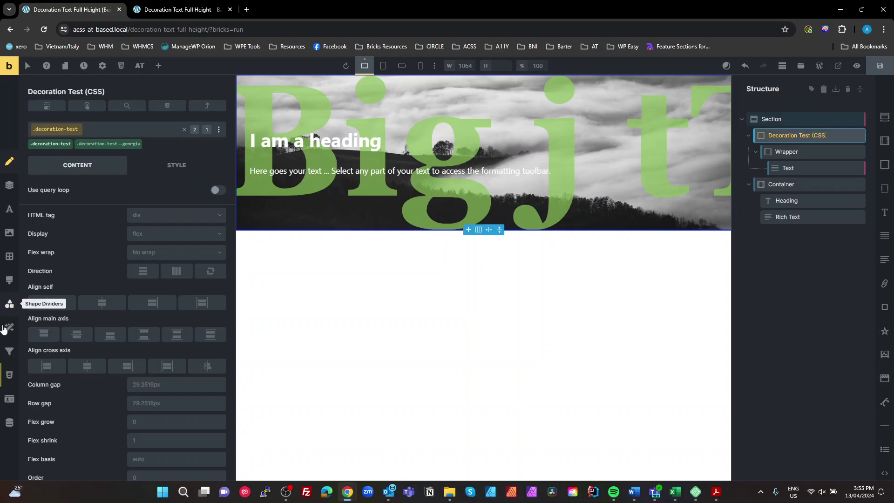
left_click(8, 376)
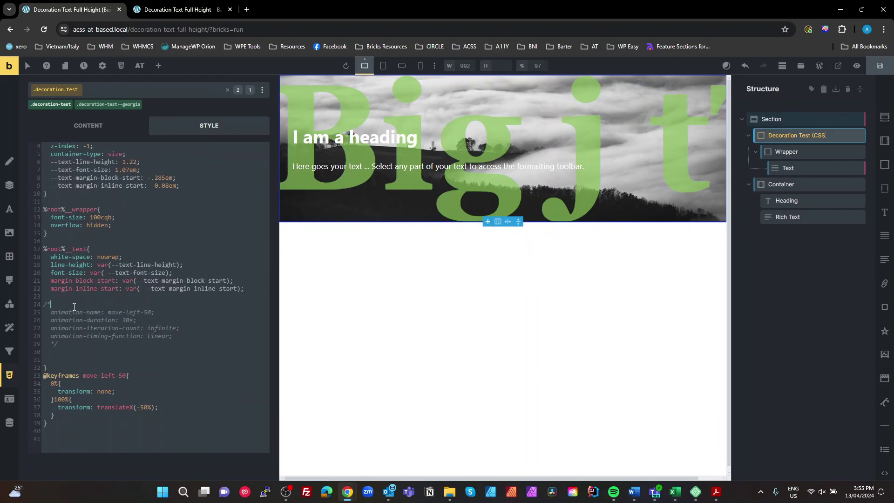
key("BackSpace")
key("Down")
key("Down")
key("Down")
key("Down")
key("Down")
key("End")
key("BackSpace")
key("BackSpace")
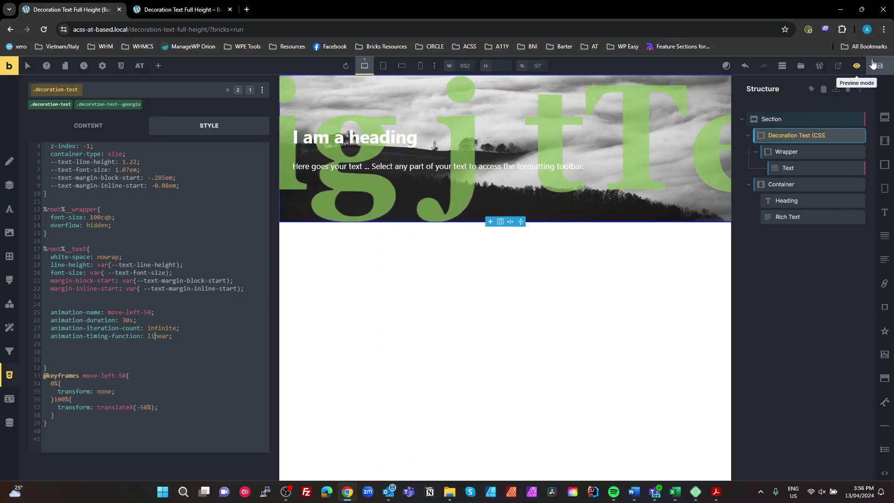
In the live preview's DevTools, duplicate the sample paragraph twice for three paragraphs.
left_click(872, 63)
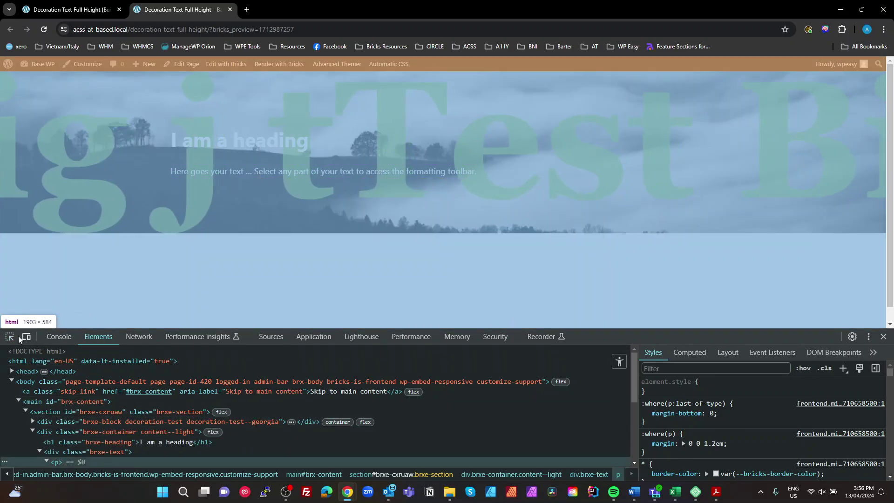
left_click(10, 336)
left_click(295, 170)
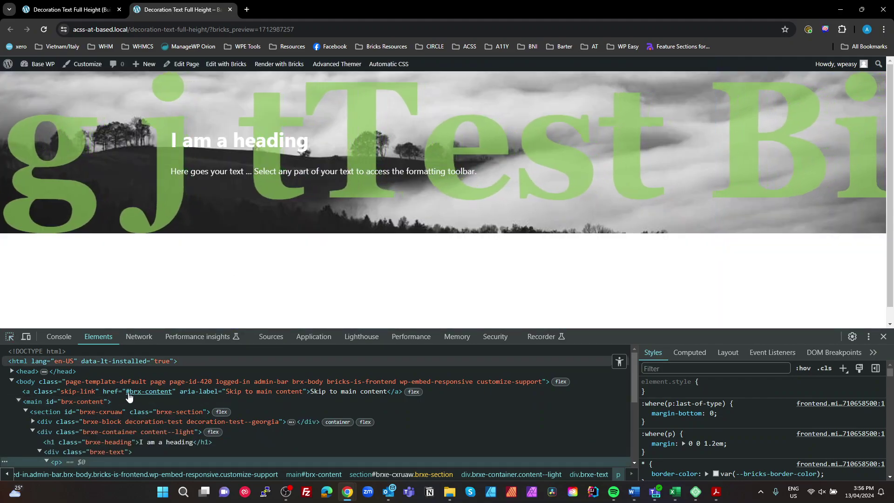
scroll(93, 395, "down", 3)
scroll(75, 387, "up", 3)
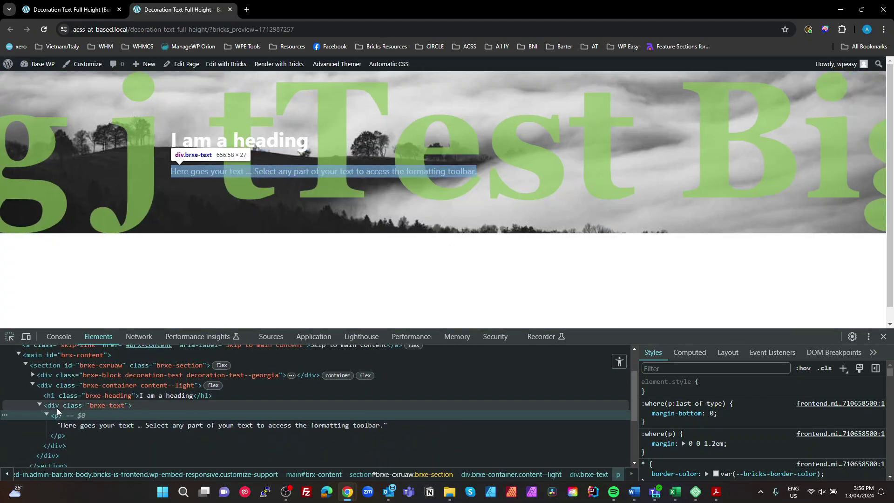
right_click(57, 415)
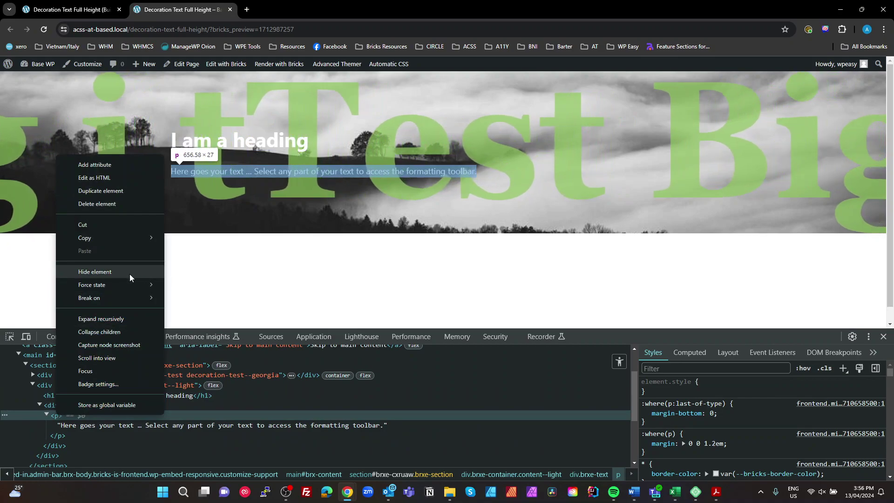
left_click(108, 191)
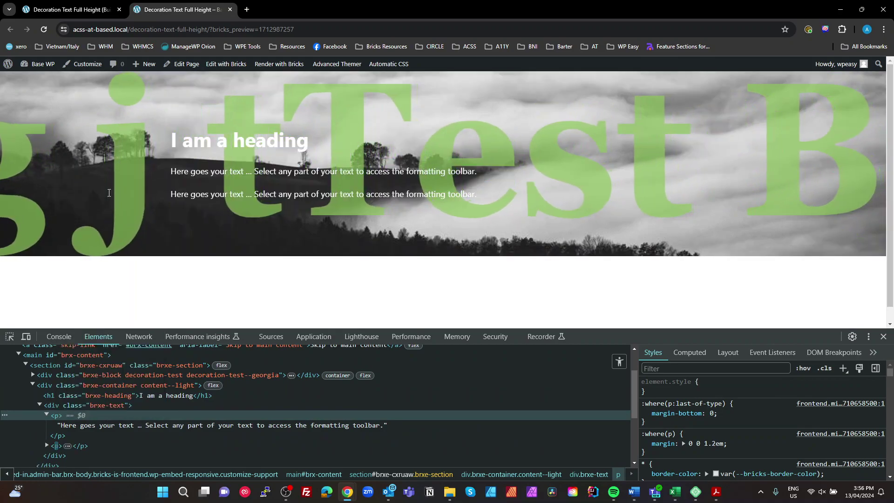
right_click(57, 415)
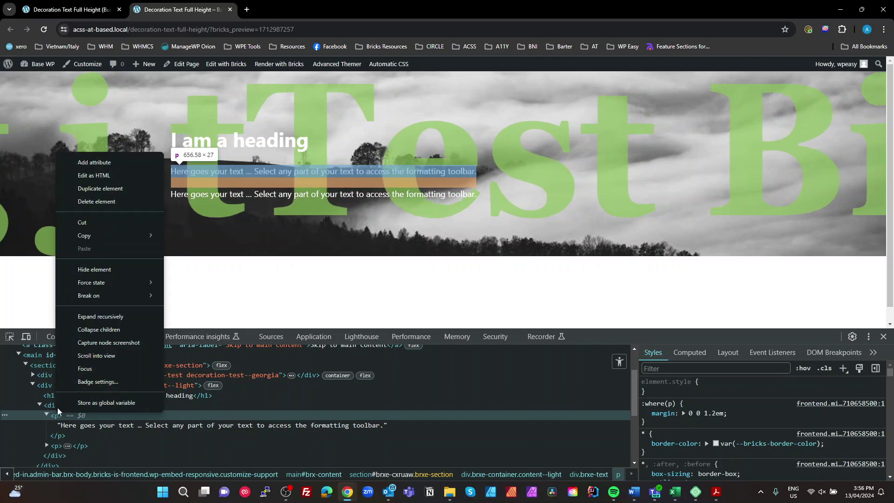
left_click(116, 190)
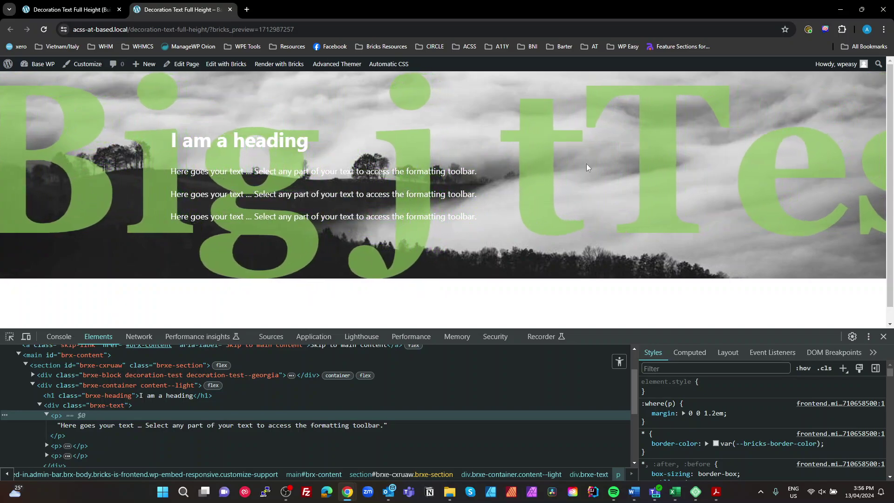
Replace the decoration Text content with 'This is a j test This is a j test' and save.
left_click(70, 9)
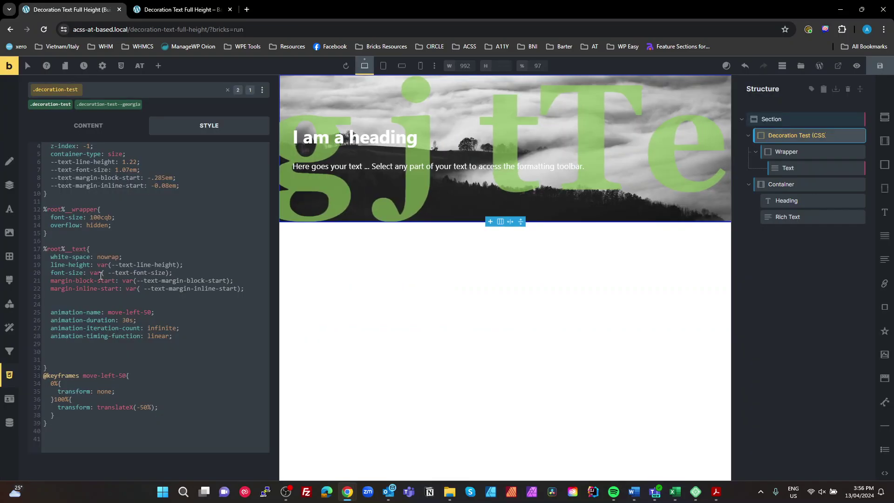
left_click(788, 167)
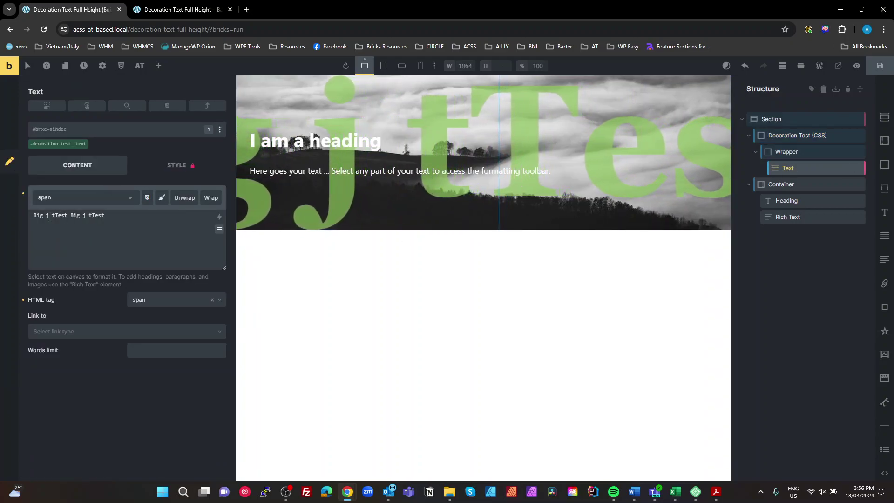
triple_click(117, 220)
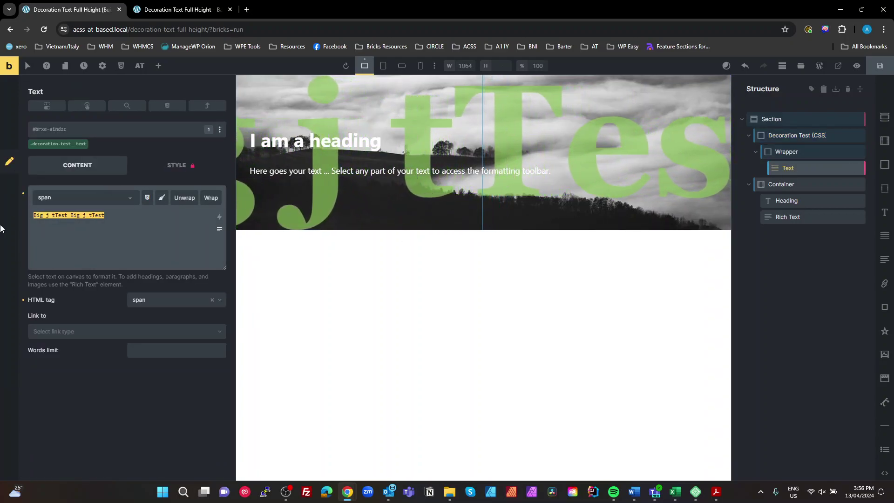
type("This is a j test")
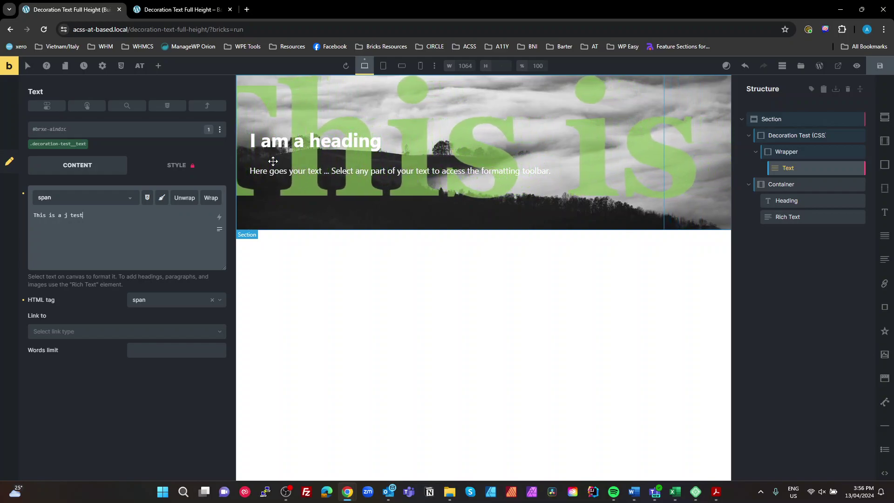
key("ctrl+a")
key("ctrl+c")
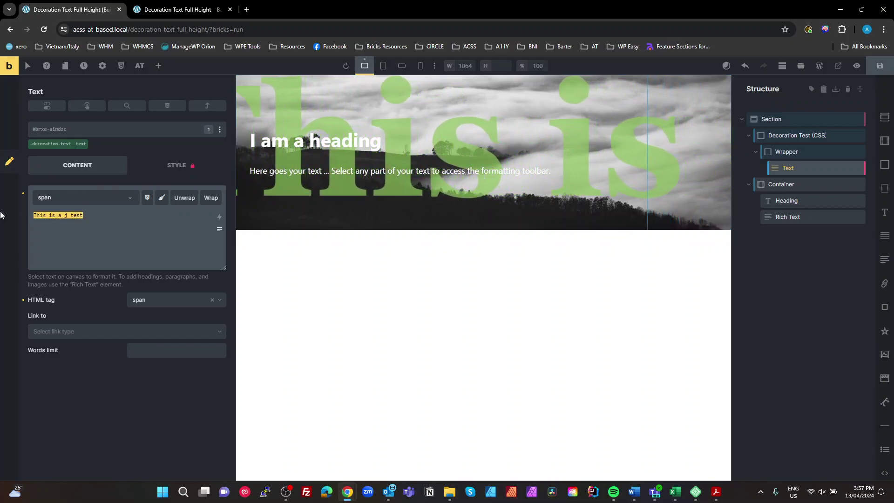
key("BackSpace")
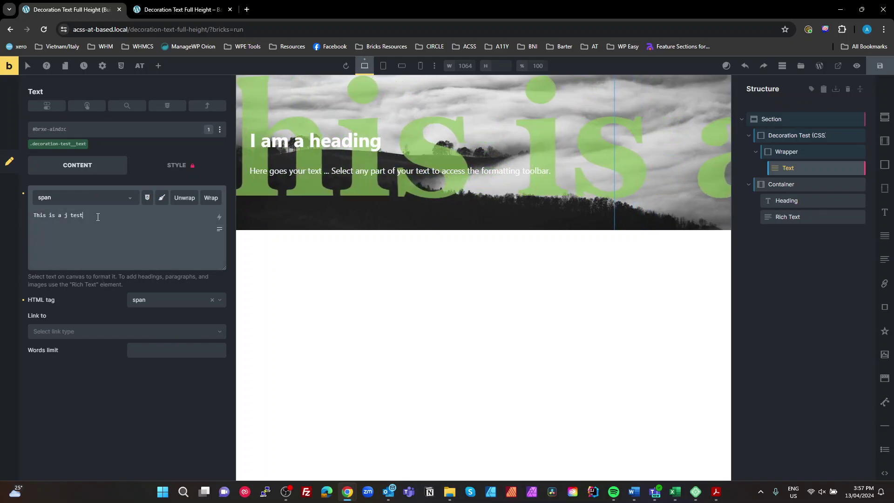
key("ctrl+v")
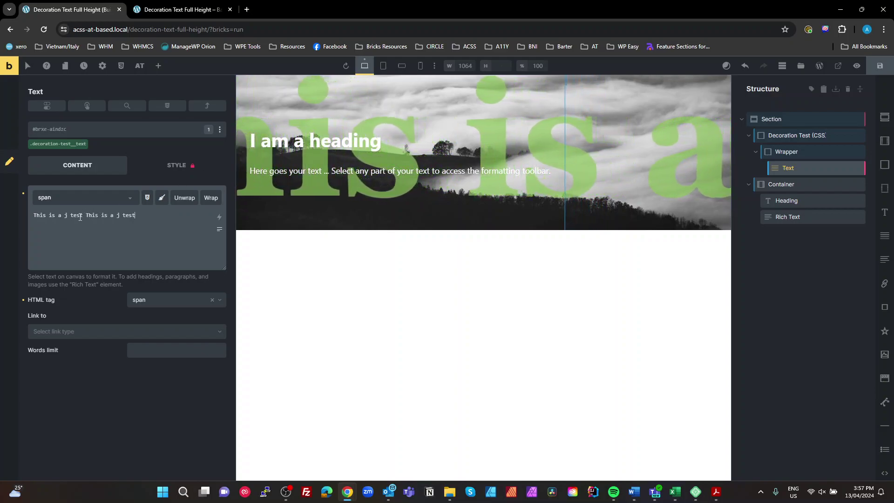
left_click(82, 217)
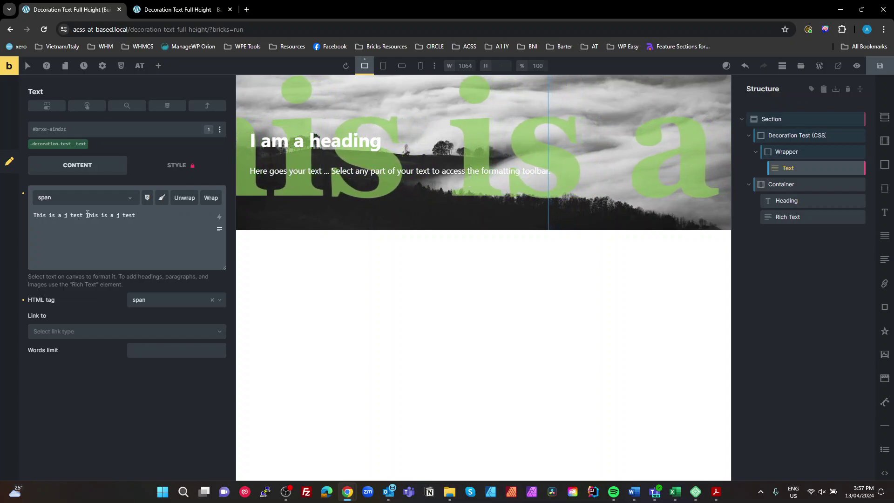
left_click_drag(86, 216, 135, 215)
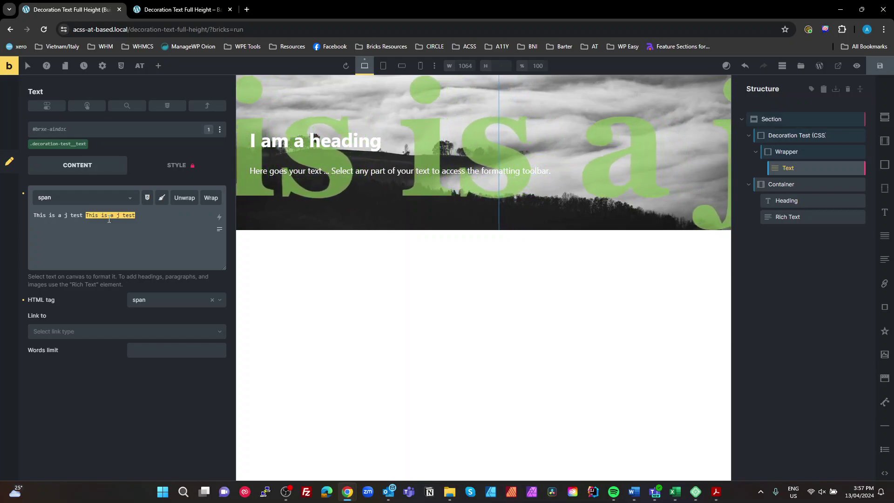
left_click(880, 65)
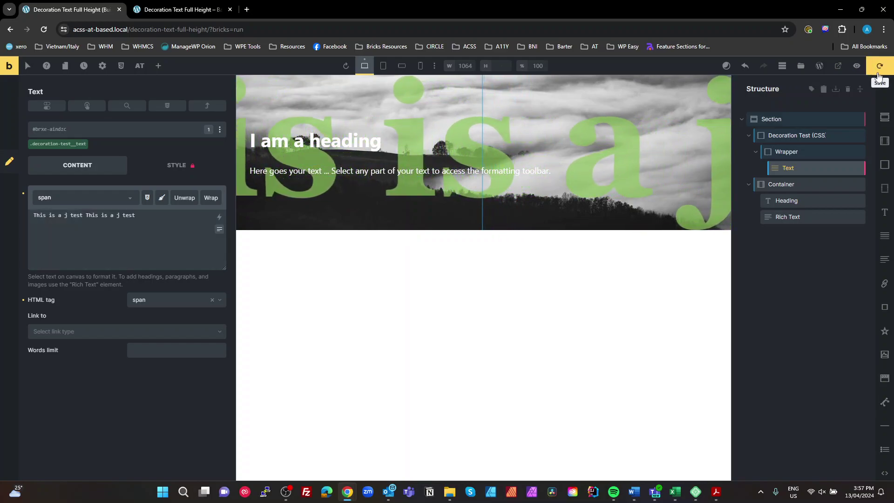
Reload the preview and duplicate the sample paragraph once in DevTools.
left_click(171, 10)
key("ctrl+r")
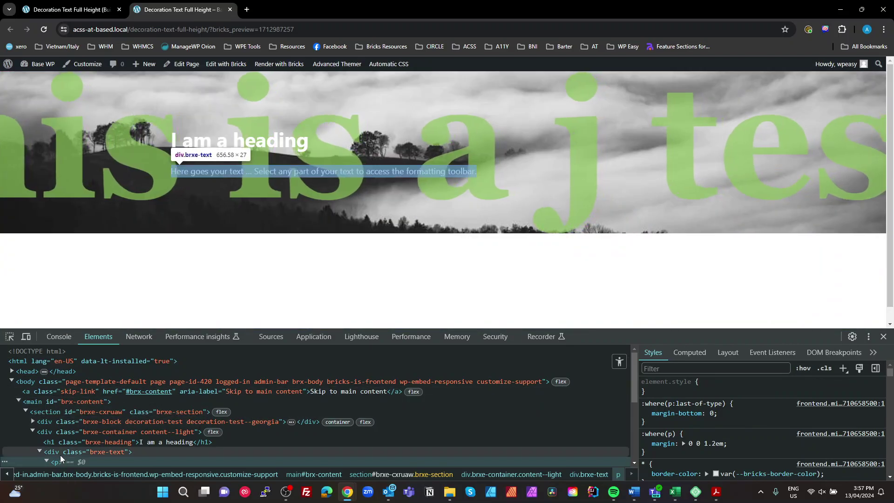
right_click(56, 465)
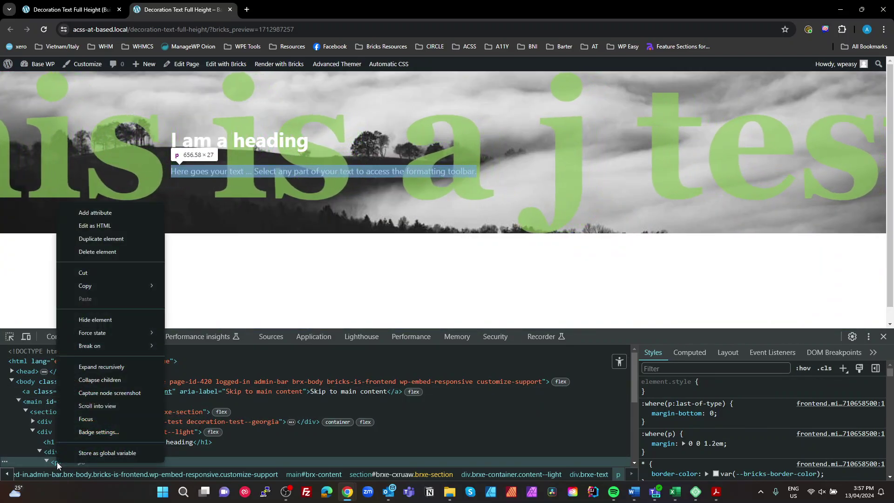
left_click(113, 242)
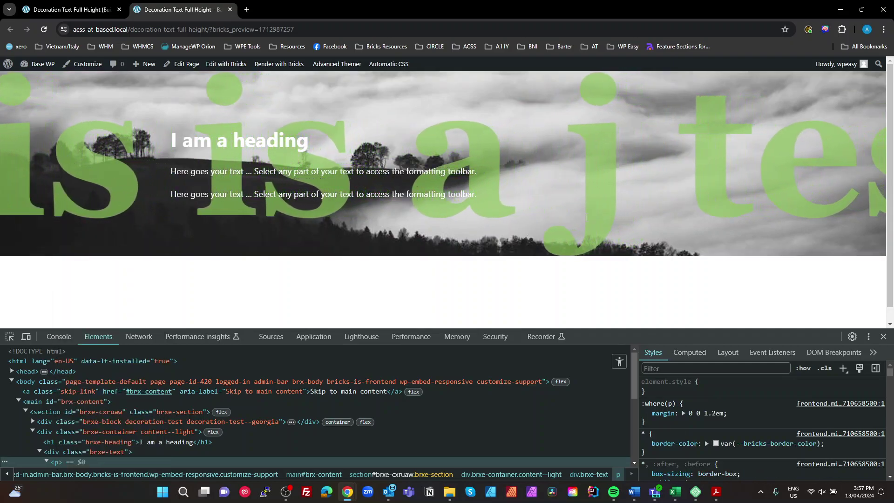
left_click(74, 9)
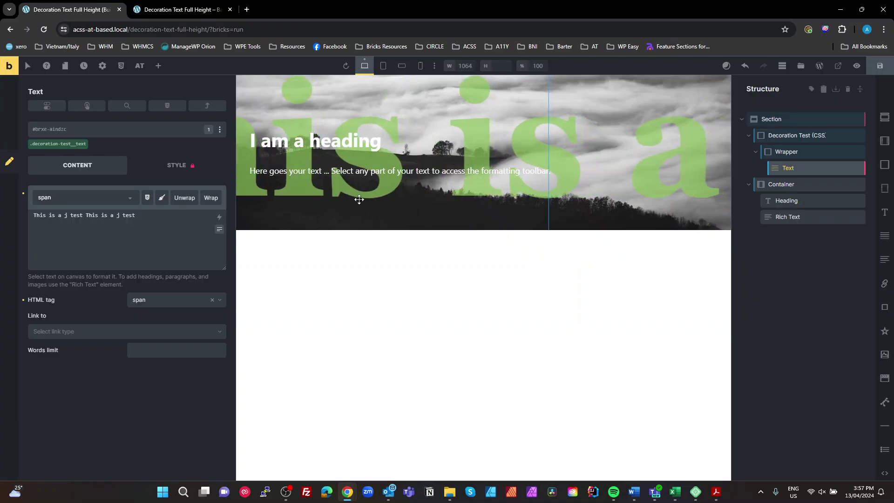